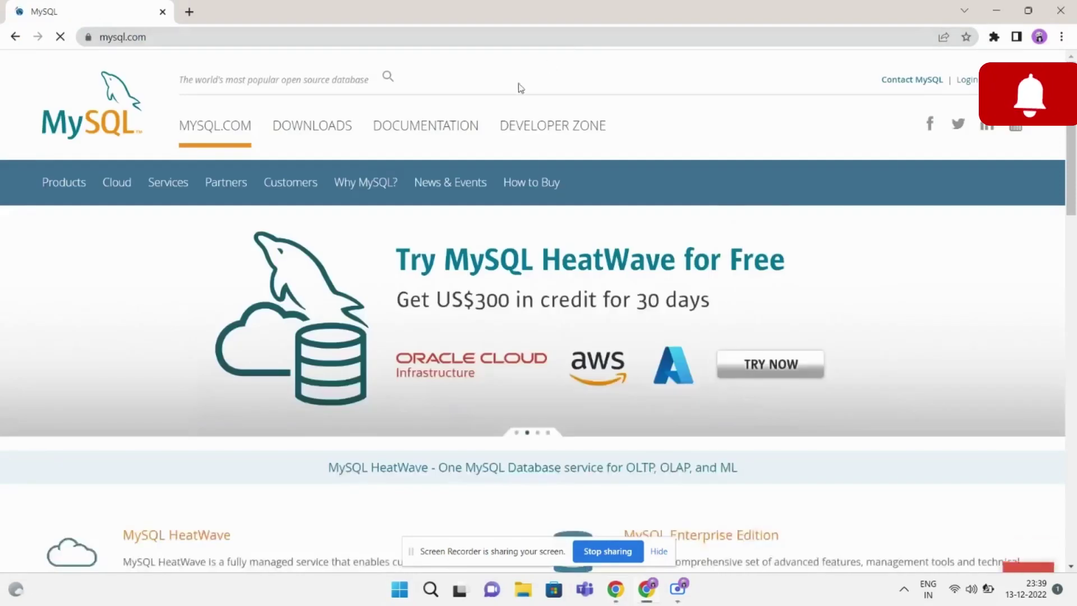
Step: Download the 431.7M MySQL Installer 8.0.31 MSI for Windows from mysql.com without signing in
{"action": "left_click", "coordinate": [333, 128]}
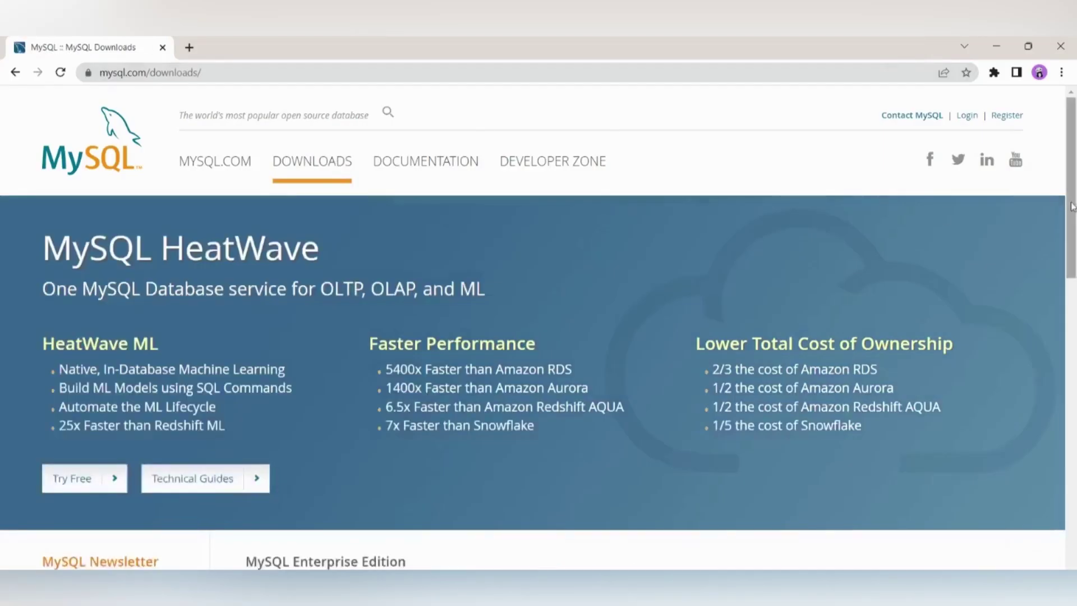
{"action": "left_click_drag", "start_coordinate": [1069, 205], "coordinate": [1074, 363]}
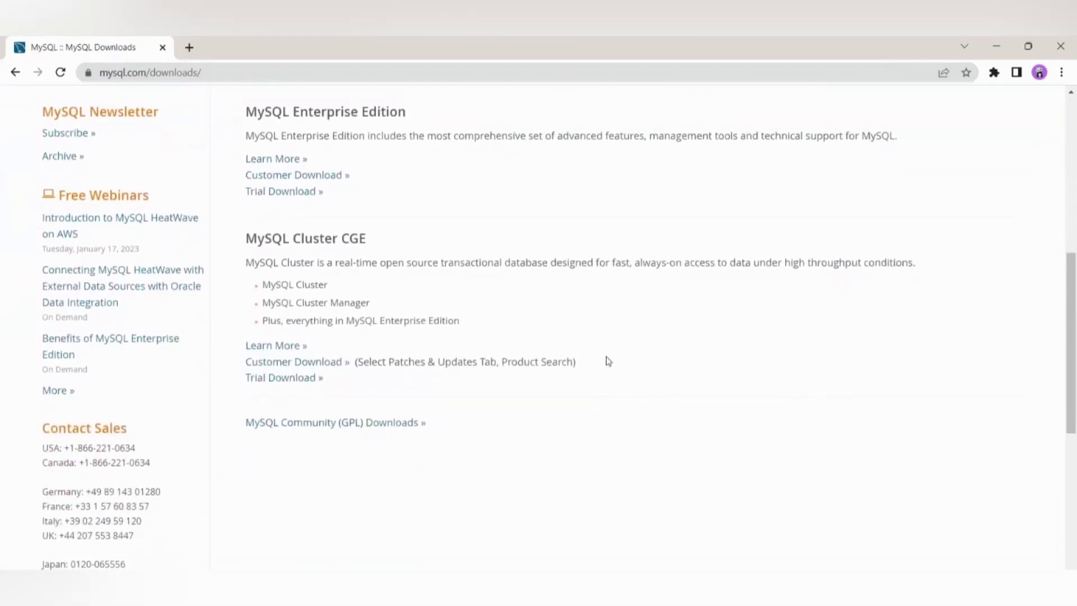
{"action": "left_click", "coordinate": [359, 423]}
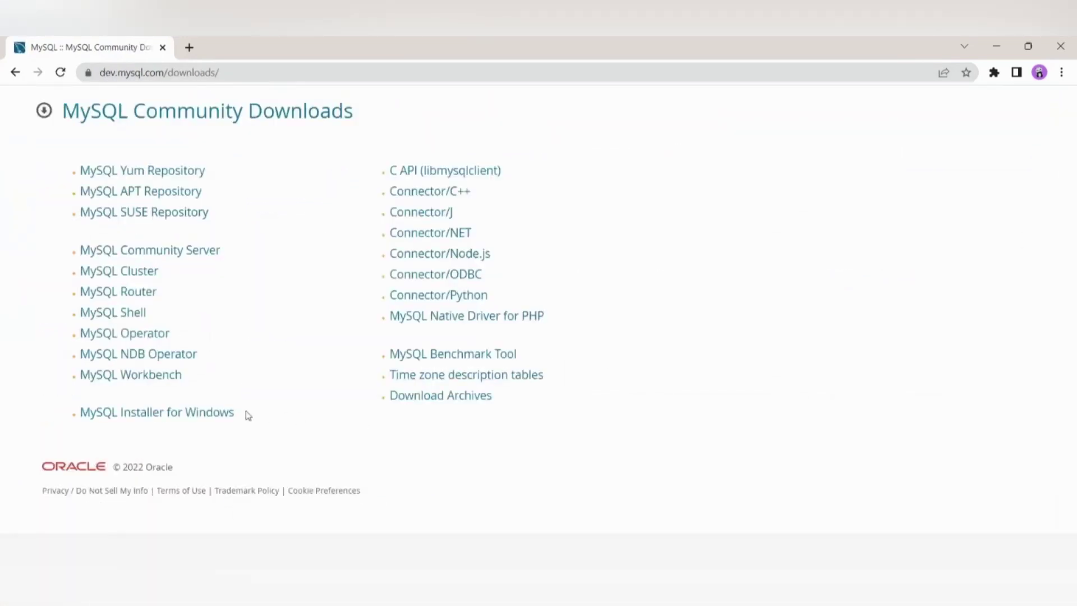
{"action": "left_click", "coordinate": [205, 415]}
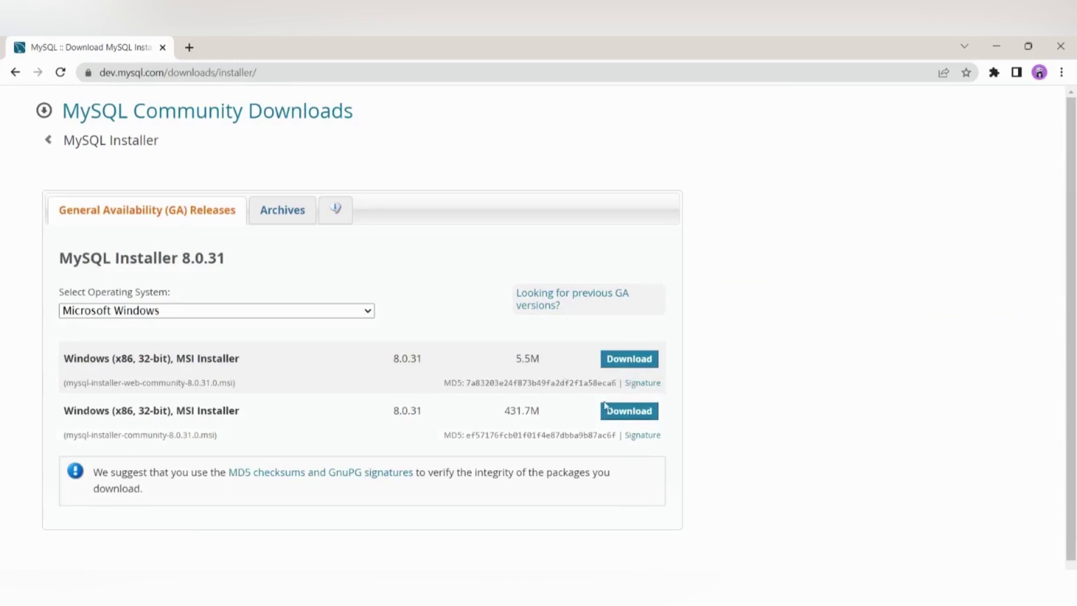
{"action": "left_click", "coordinate": [632, 415]}
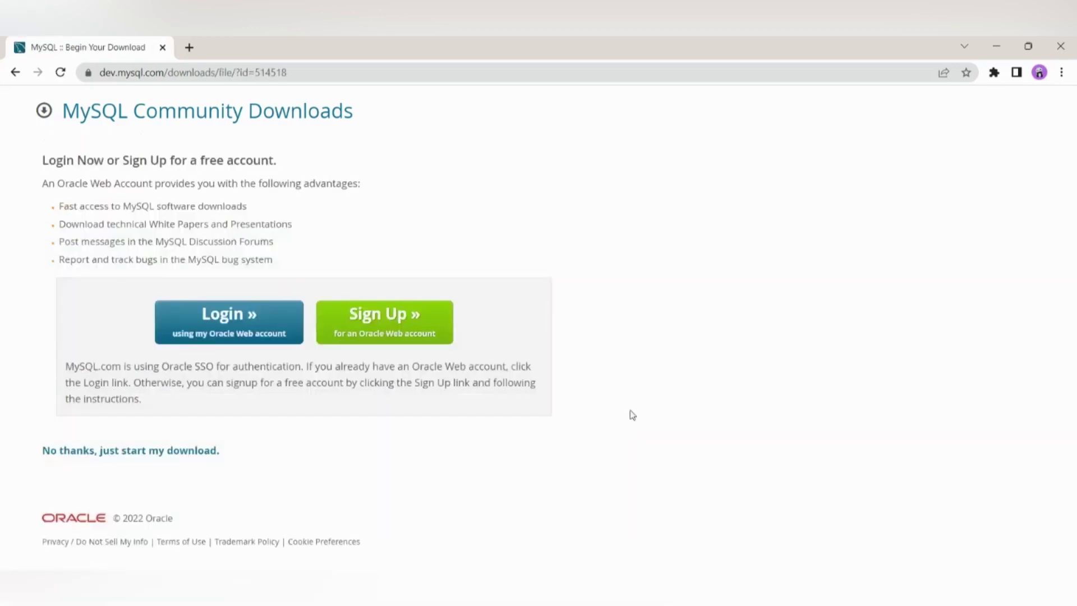
{"action": "left_click", "coordinate": [132, 458]}
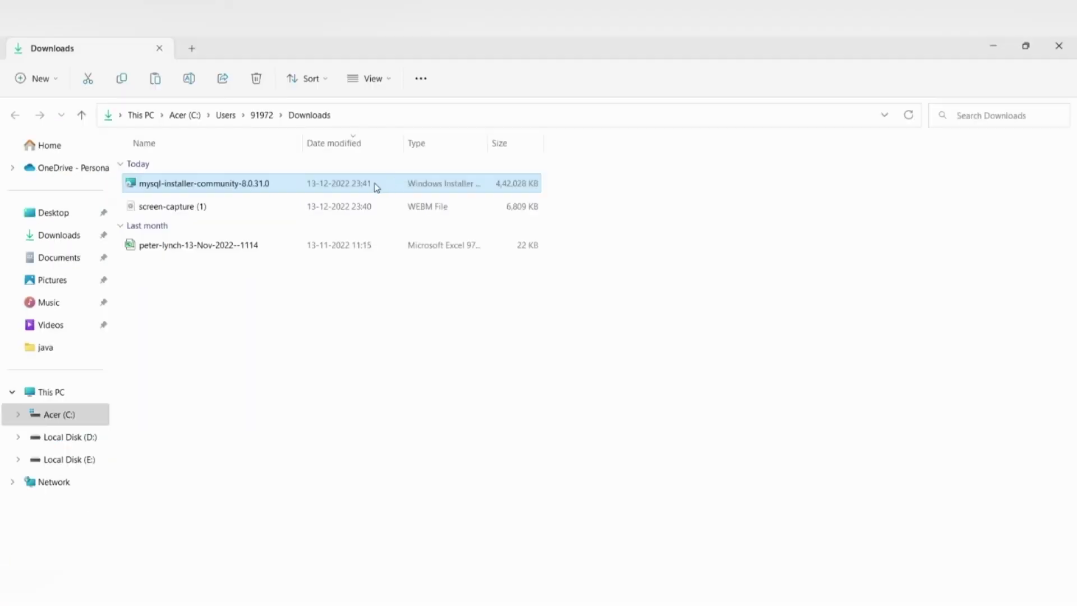
Step: Launch the downloaded mysql-installer-community MSI and choose the Custom setup type
{"action": "double_click", "coordinate": [375, 185]}
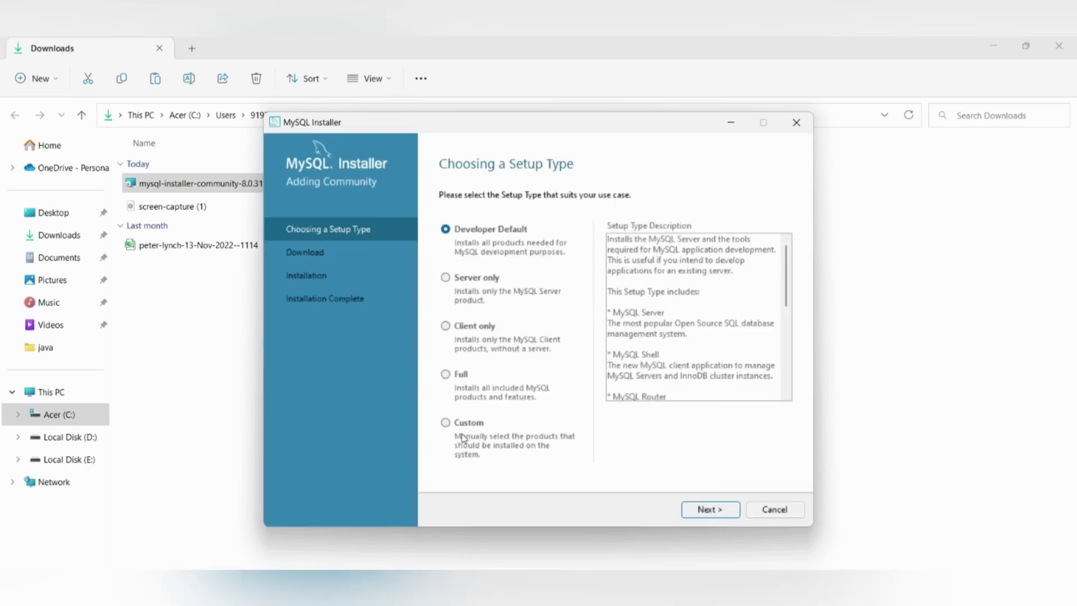
{"action": "left_click", "coordinate": [445, 422]}
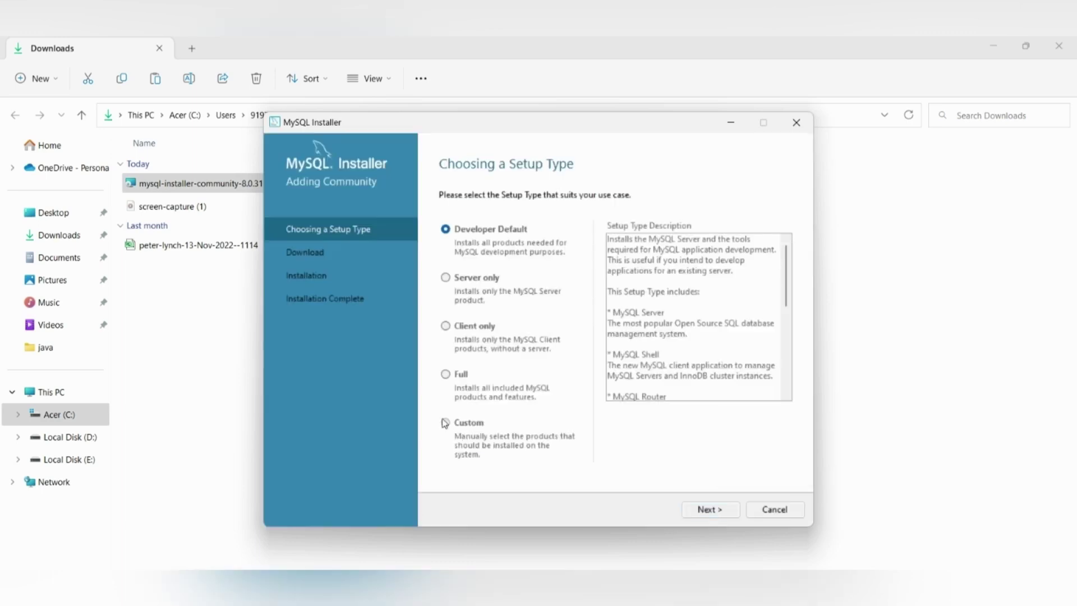
Step: Add MySQL Server 8.0.31 - X64 to the products to install
{"action": "left_click", "coordinate": [710, 510]}
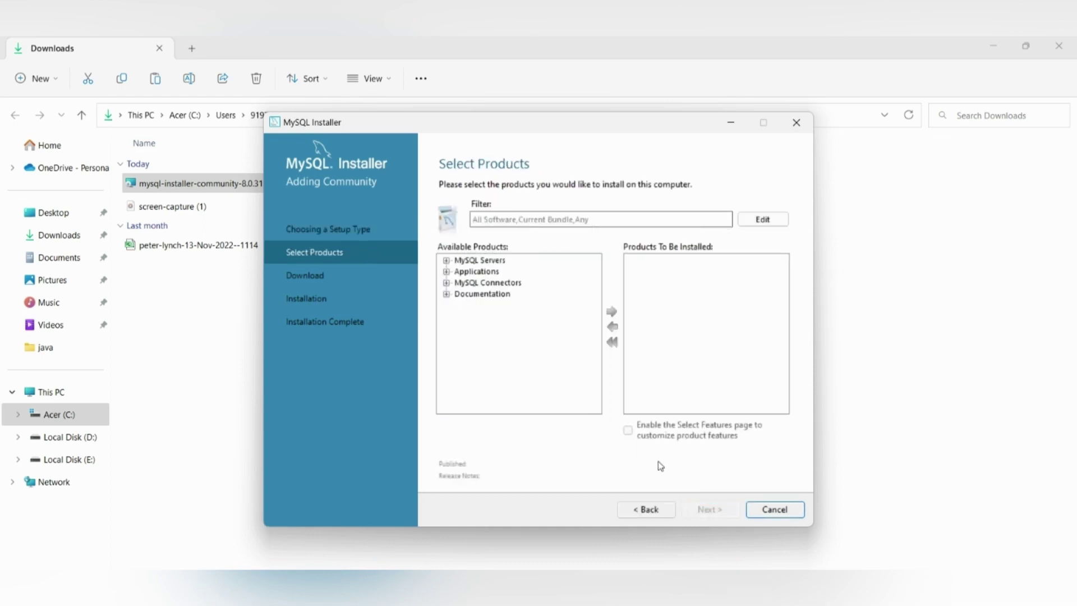
{"action": "left_click", "coordinate": [447, 260]}
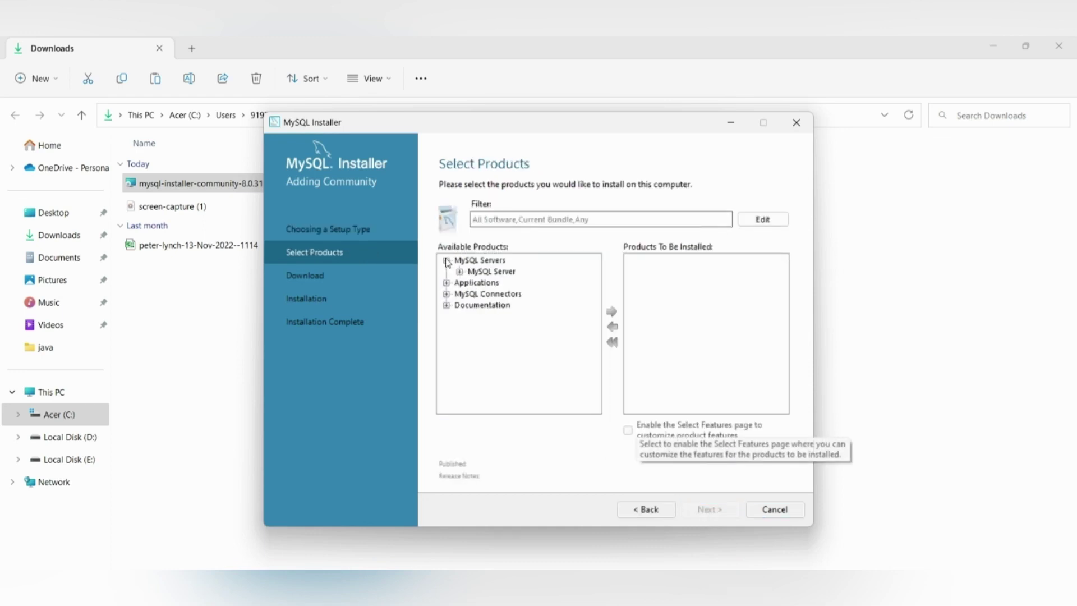
{"action": "left_click", "coordinate": [460, 272]}
{"action": "left_click", "coordinate": [486, 286]}
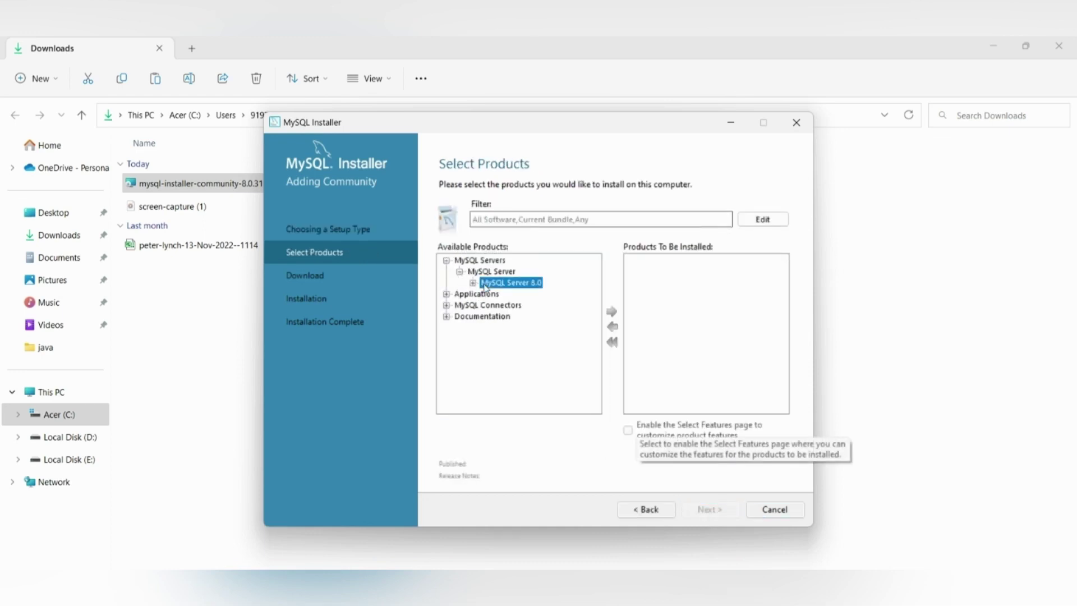
{"action": "left_click", "coordinate": [472, 283]}
{"action": "left_click", "coordinate": [499, 296]}
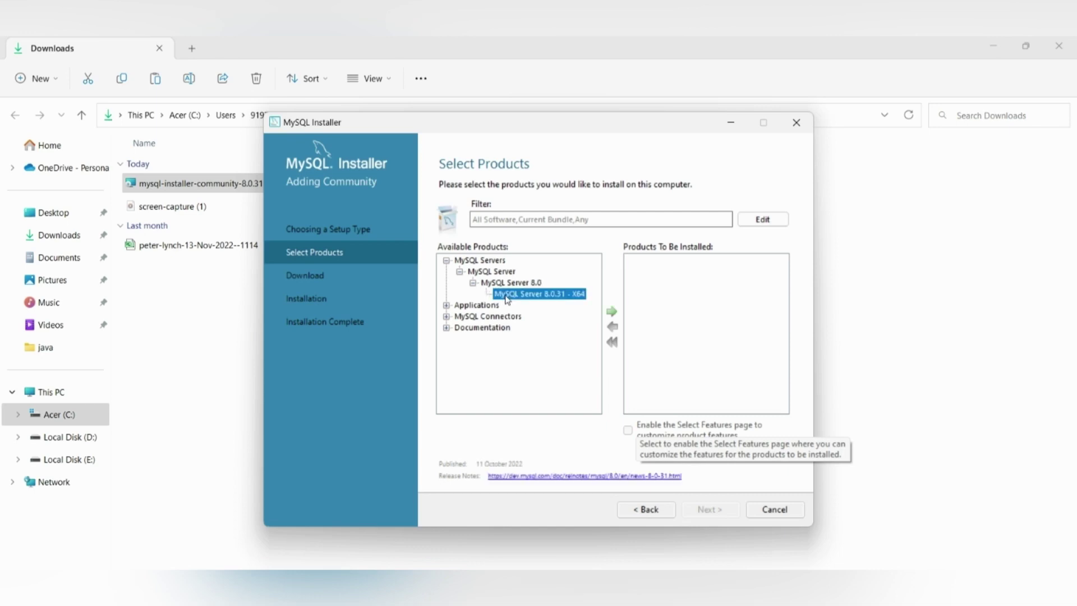
{"action": "left_click", "coordinate": [611, 312]}
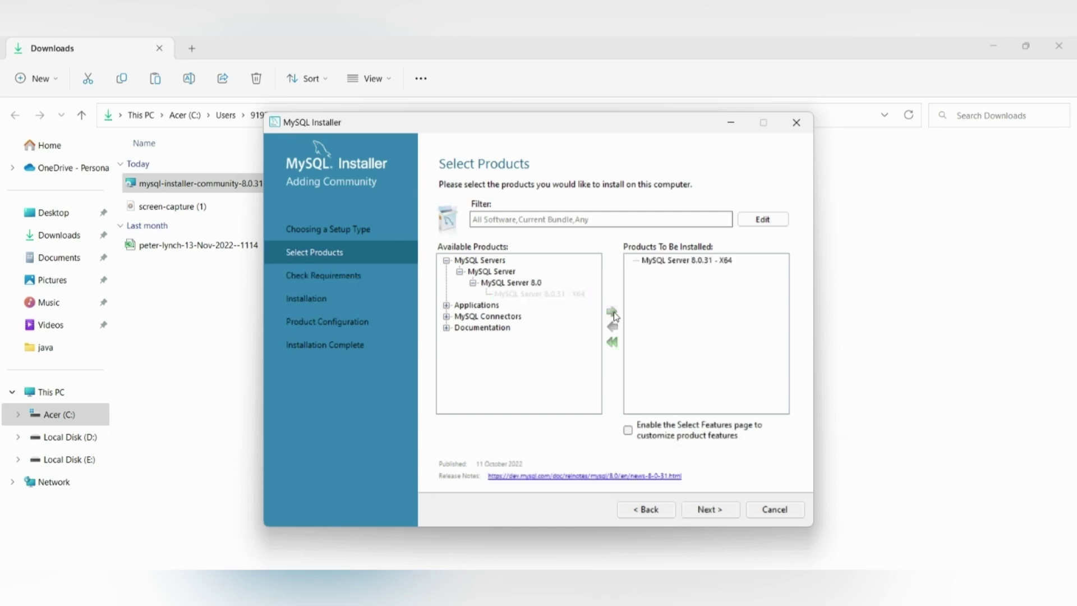
Step: Add MySQL Workbench 8.0.31 - X64 to the install list
{"action": "left_click", "coordinate": [446, 306]}
{"action": "left_click", "coordinate": [460, 316]}
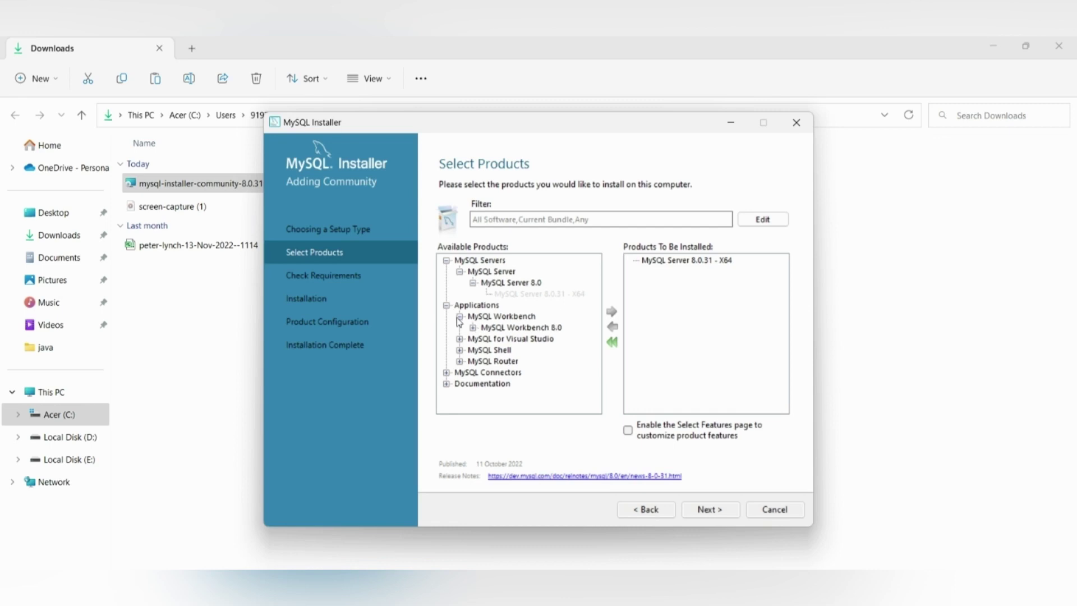
{"action": "left_click", "coordinate": [474, 328]}
{"action": "left_click", "coordinate": [521, 339]}
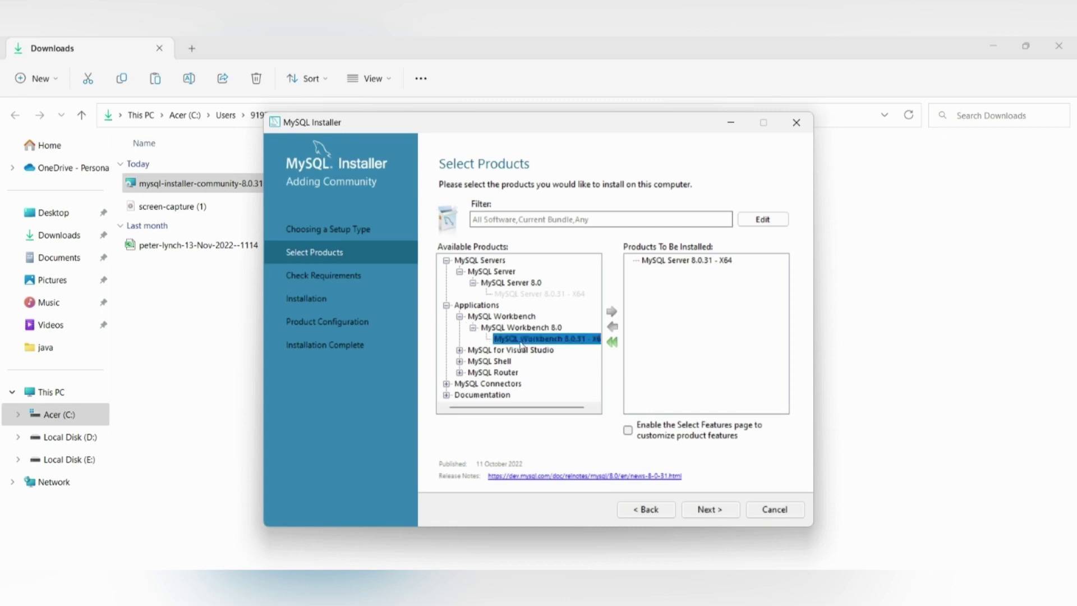
{"action": "left_click", "coordinate": [611, 312]}
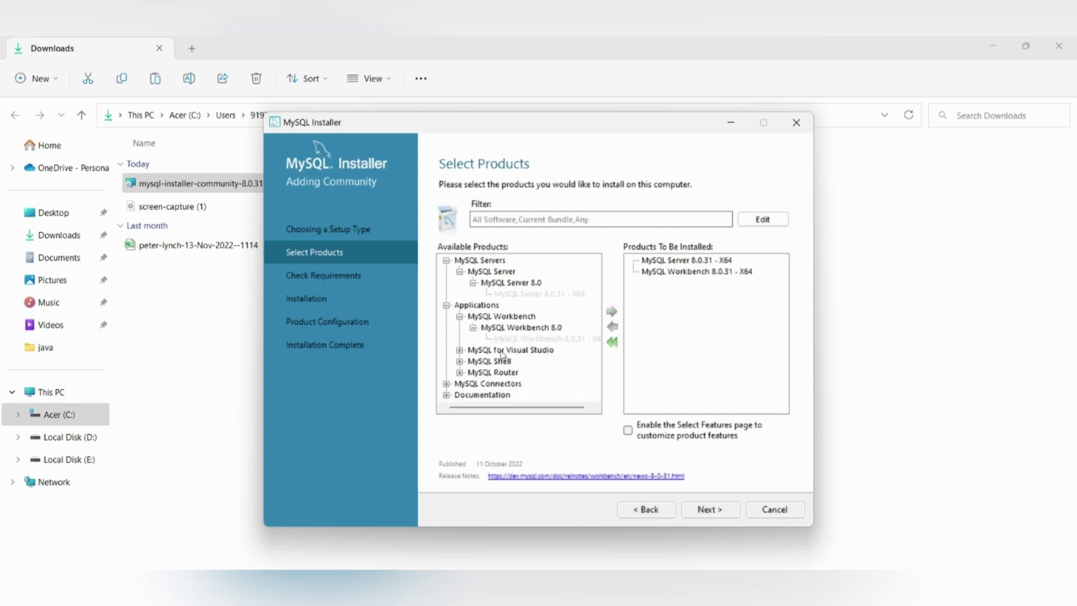
Step: Add MySQL Shell 8.0.31 - X64 to the install list and proceed to requirements
{"action": "left_click", "coordinate": [460, 361]}
{"action": "left_click", "coordinate": [473, 372]}
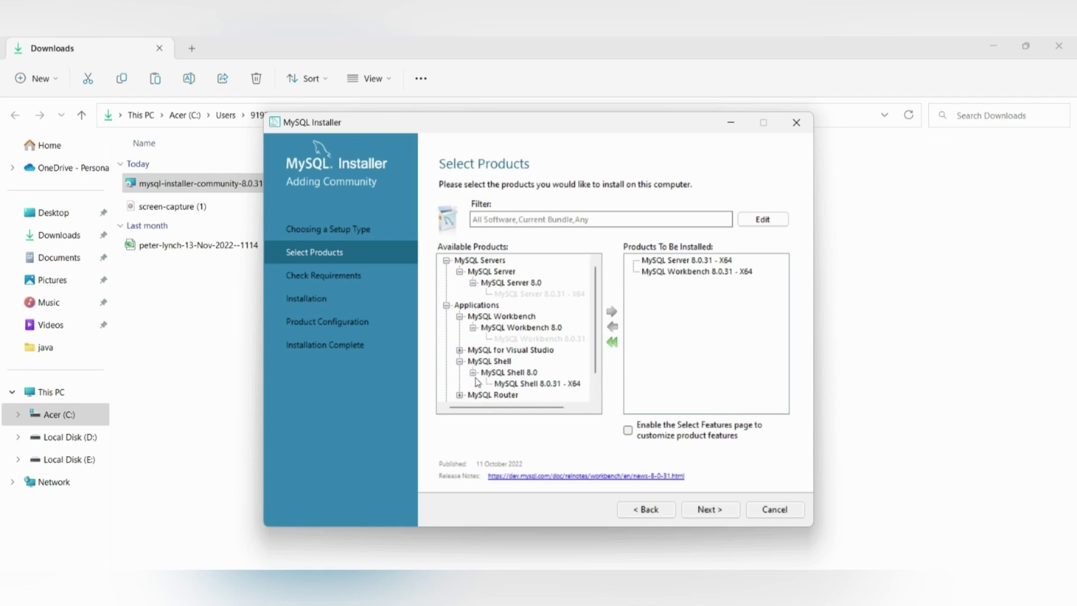
{"action": "left_click", "coordinate": [506, 384]}
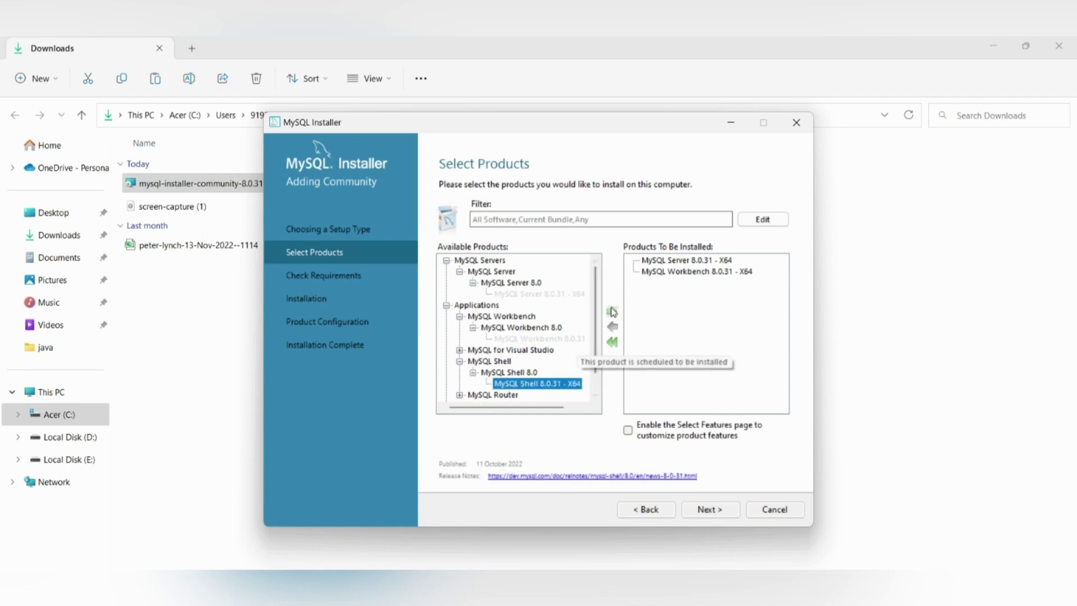
{"action": "left_click", "coordinate": [612, 311]}
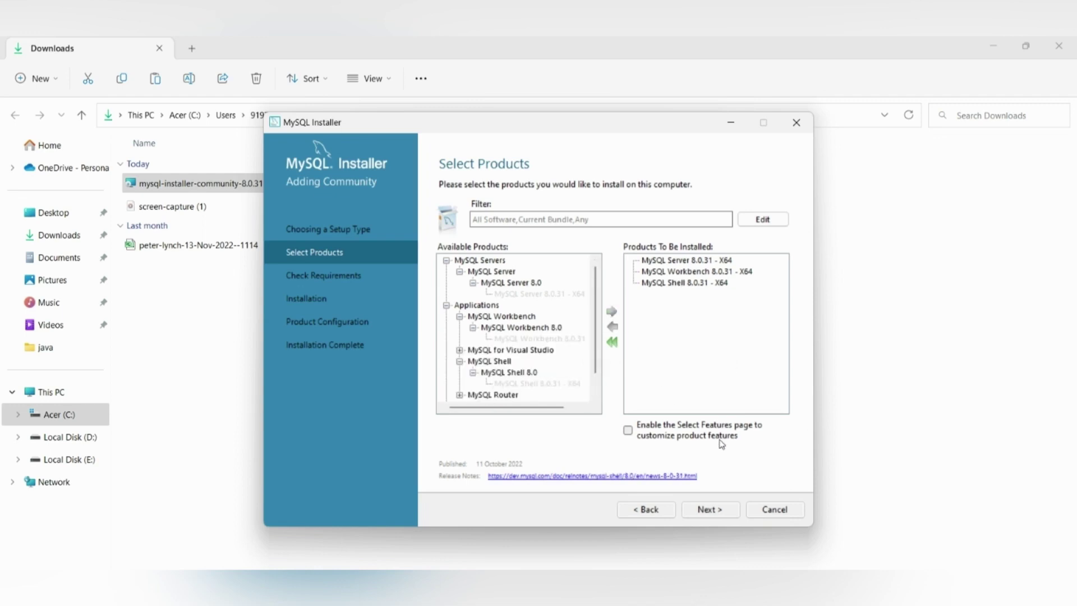
{"action": "left_click", "coordinate": [710, 509]}
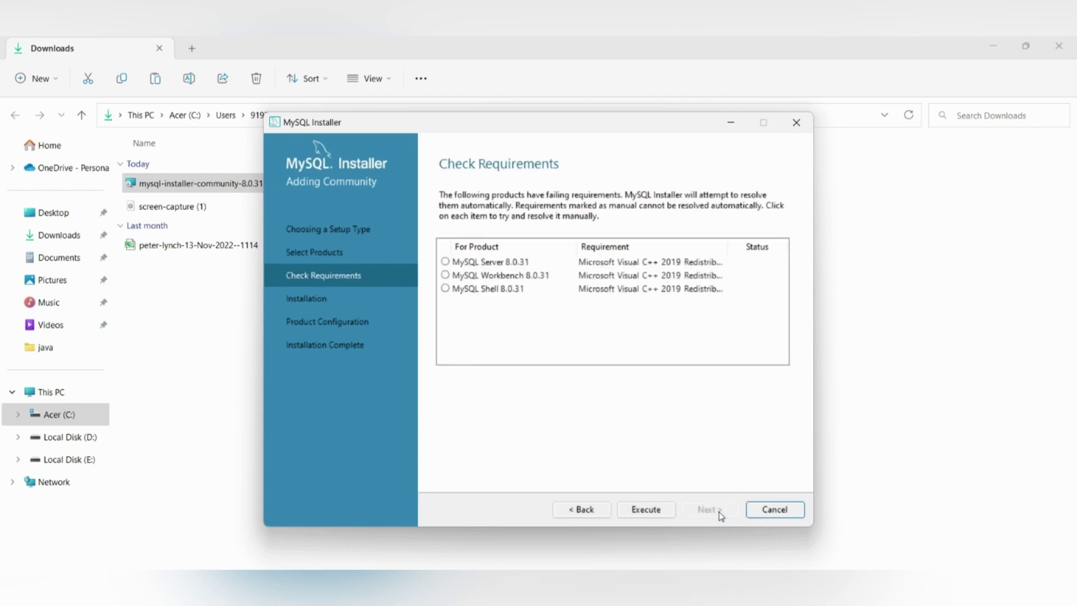
Step: Install the required Visual C++ 2015-2019 Redistributable (x64), accepting its licence, and continue to installation
{"action": "left_click", "coordinate": [644, 512]}
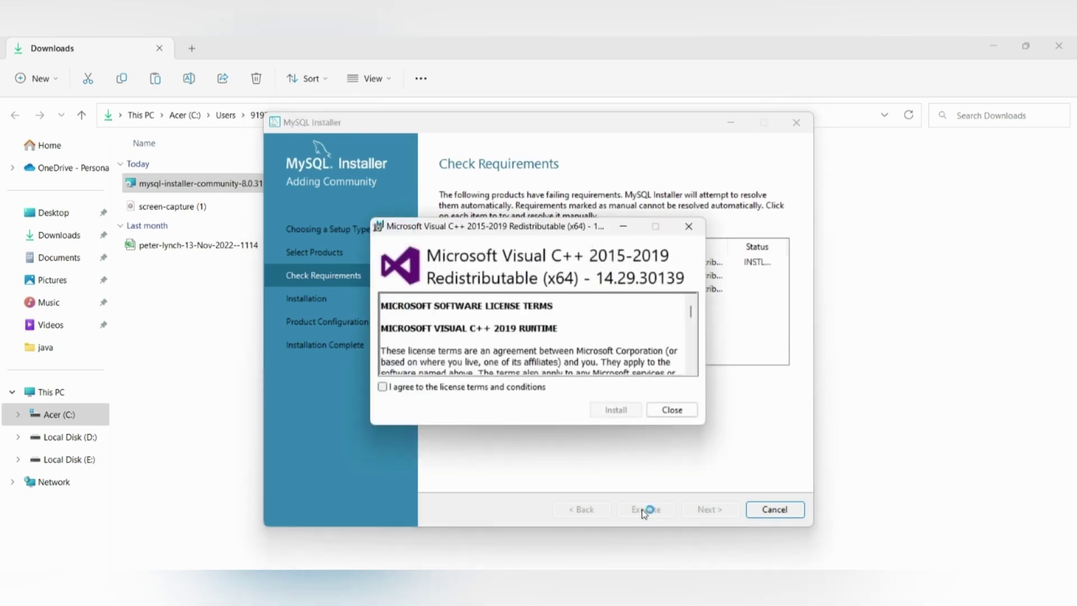
{"action": "left_click", "coordinate": [386, 387]}
{"action": "left_click", "coordinate": [611, 414]}
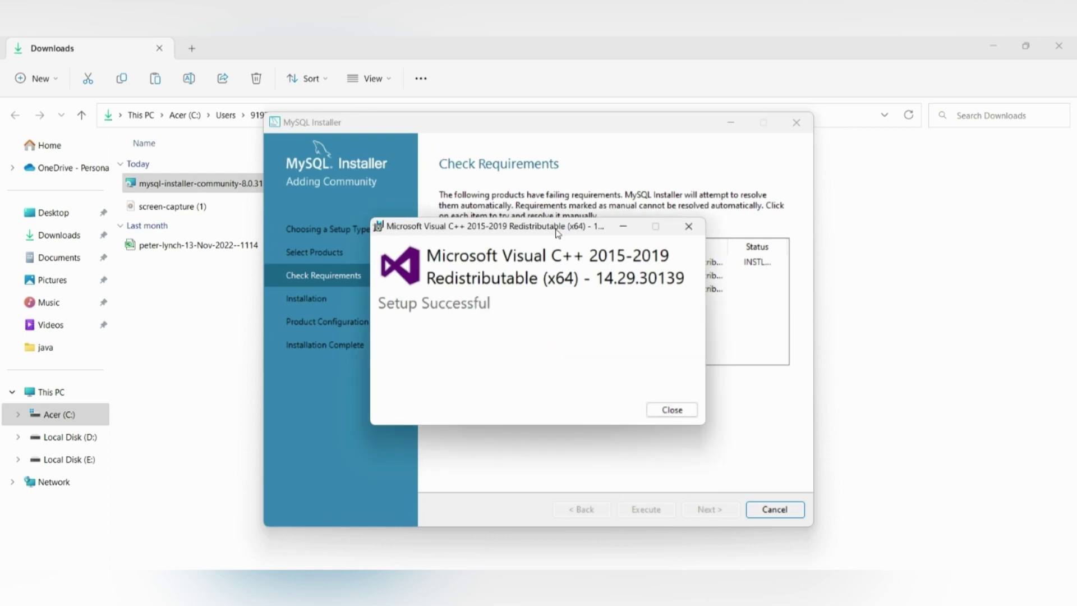
{"action": "left_click", "coordinate": [669, 412]}
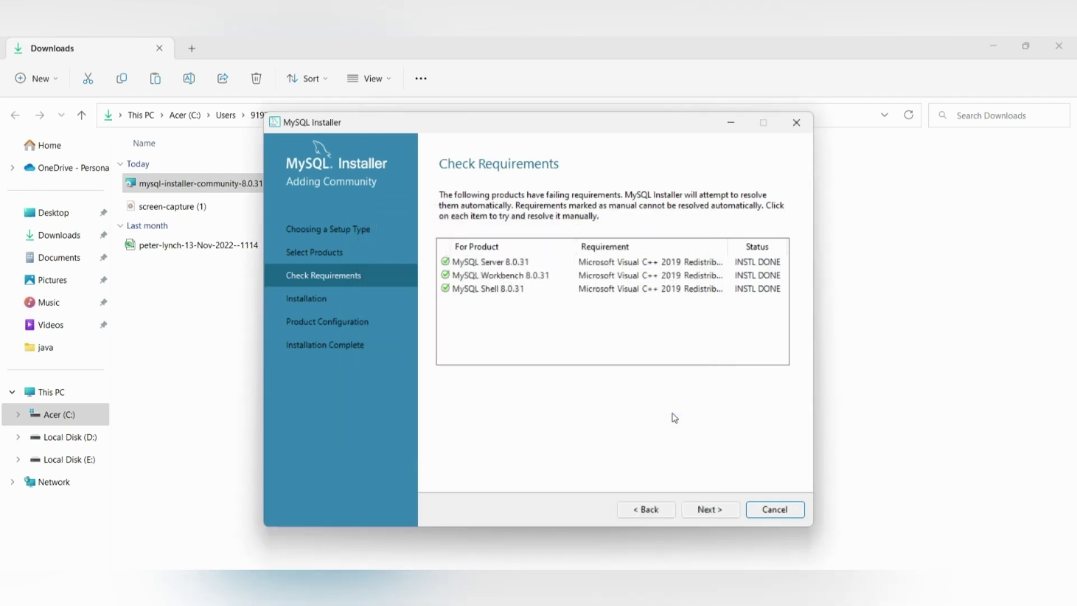
{"action": "left_click", "coordinate": [714, 509]}
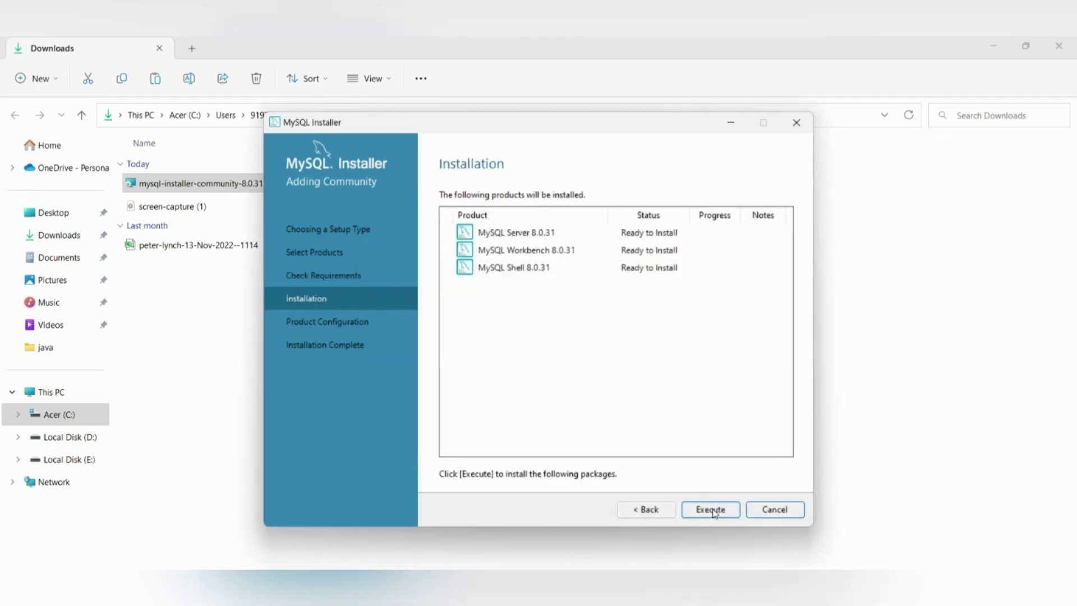
Step: Run the installation of MySQL Server, Workbench and Shell 8.0.31, then restore the installer window
{"action": "left_click", "coordinate": [713, 514]}
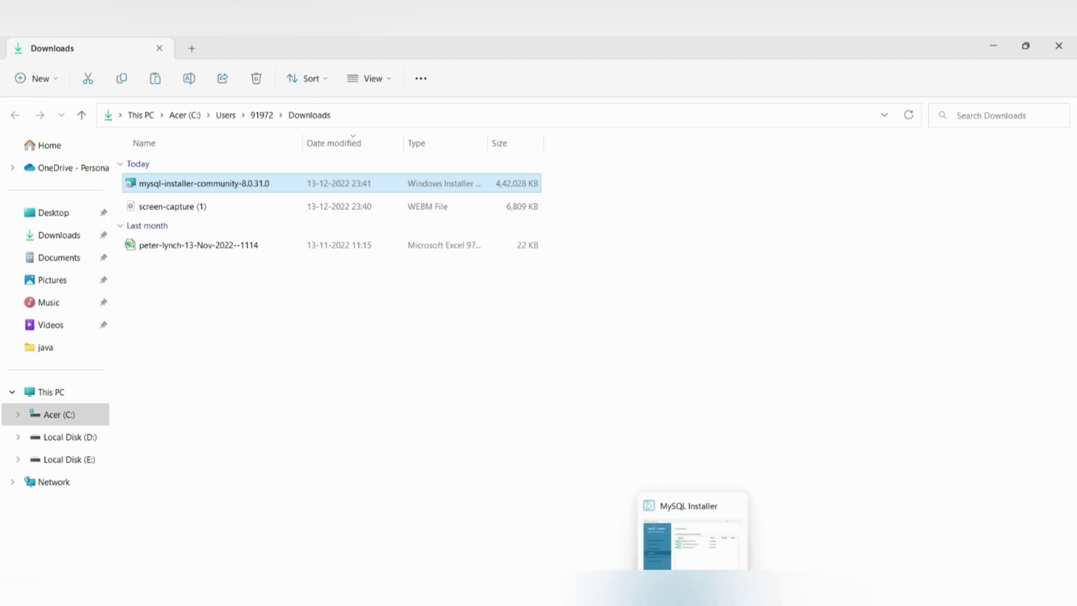
{"action": "left_click", "coordinate": [692, 601]}
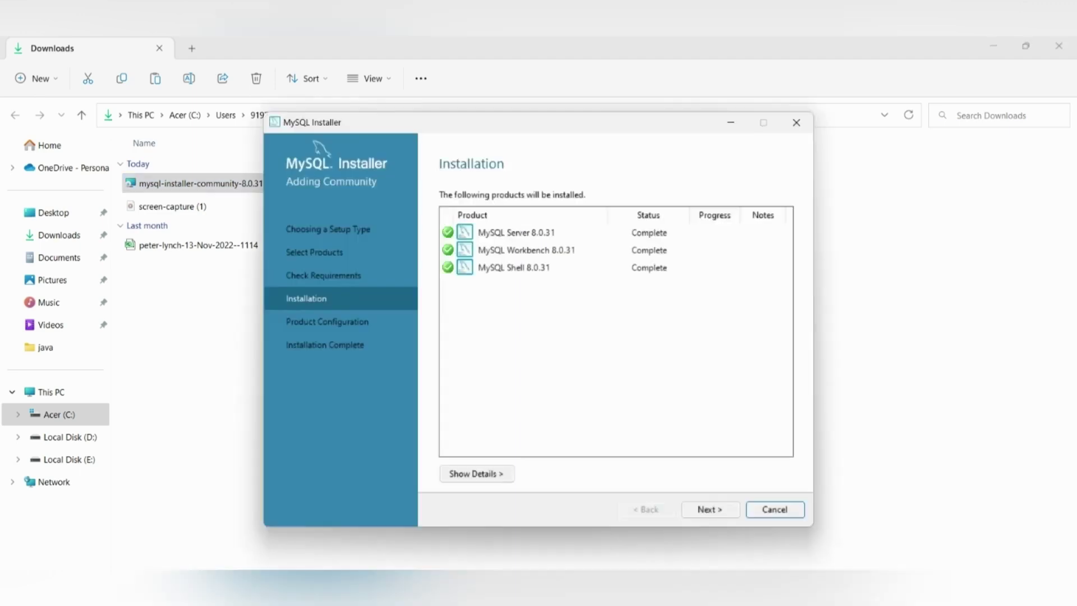
Step: Configure MySQL Server 8.0.31 with Development Computer, port 3306 and strong password authentication
{"action": "left_click", "coordinate": [702, 512]}
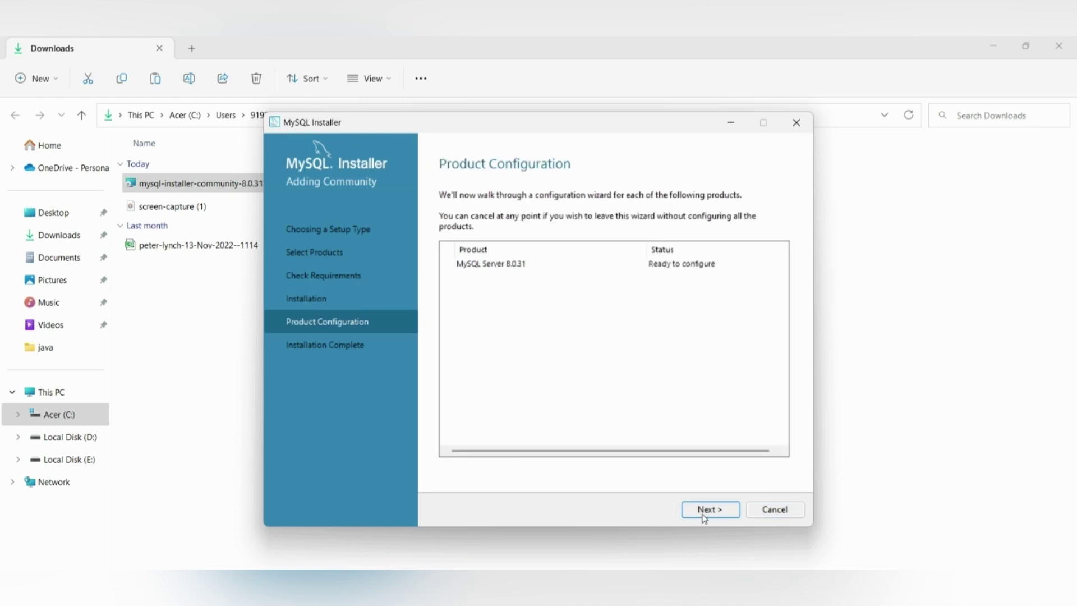
{"action": "left_click", "coordinate": [704, 516]}
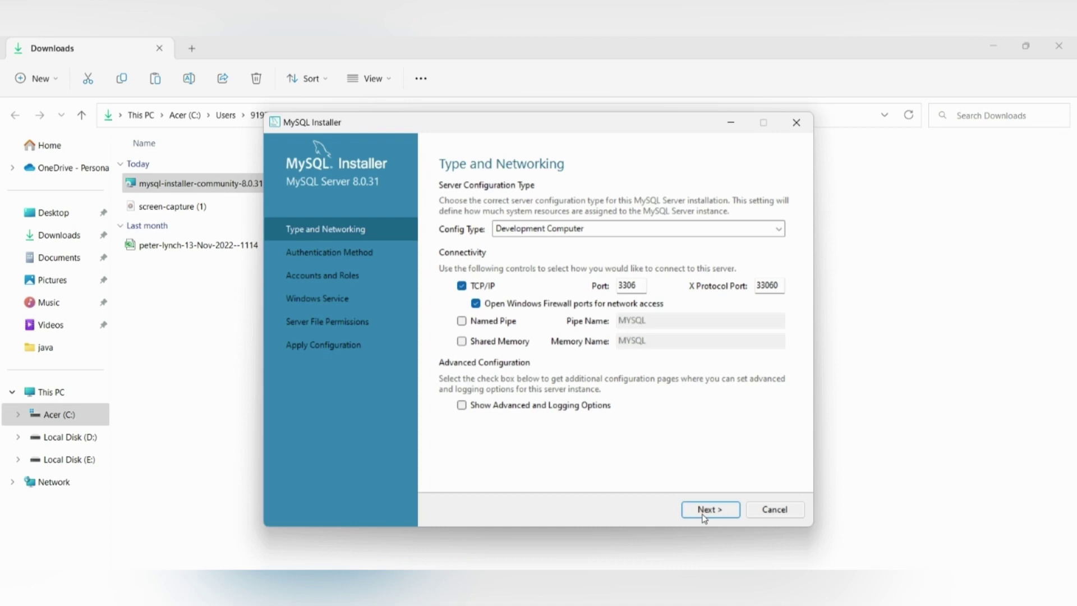
{"action": "left_click", "coordinate": [704, 510]}
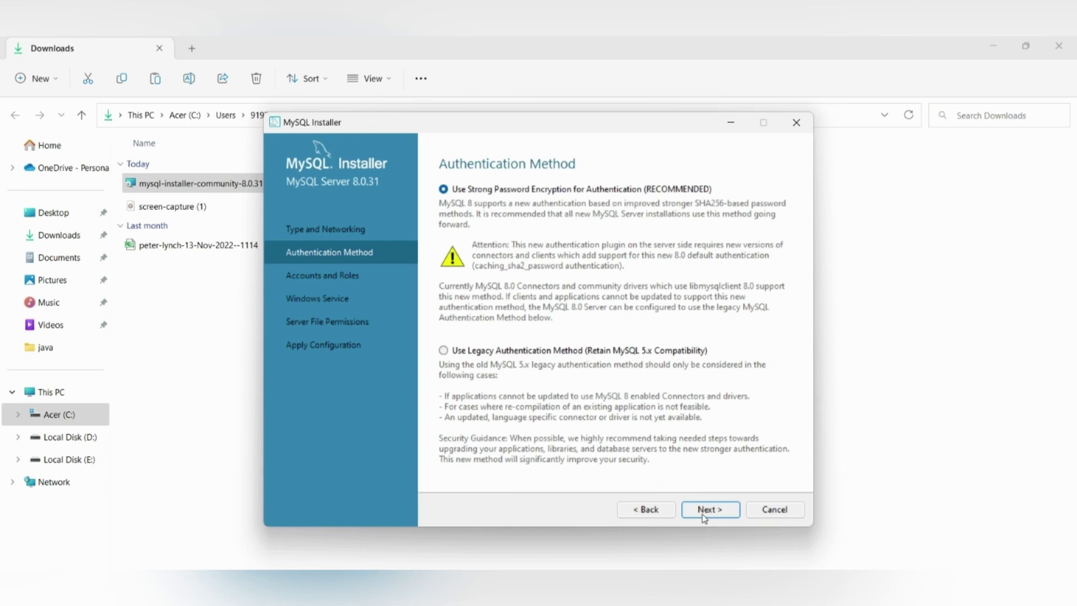
{"action": "left_click", "coordinate": [704, 510]}
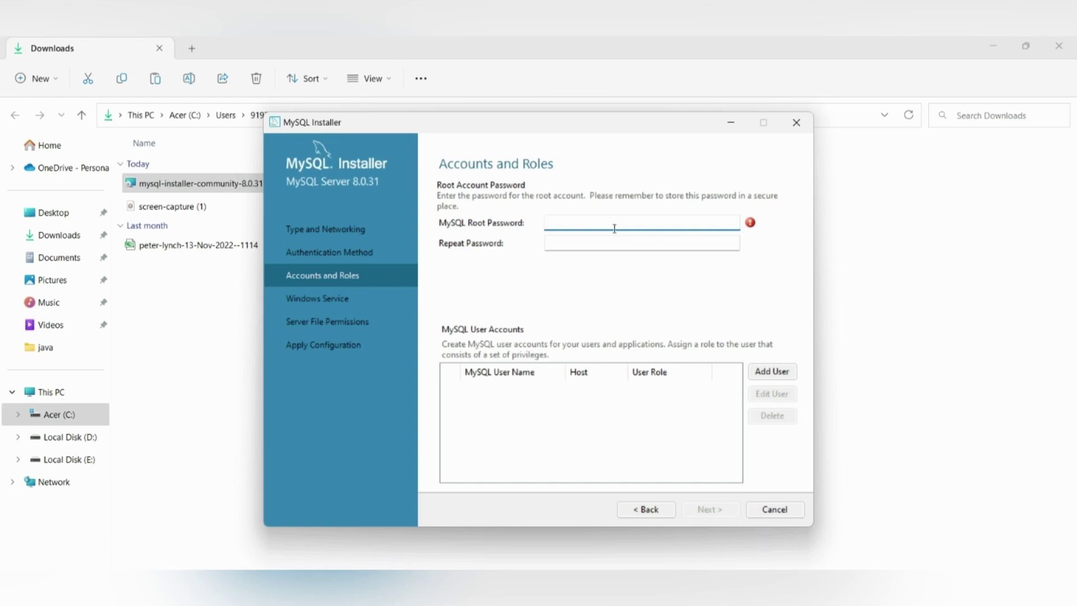
Step: Set and confirm the root account password
{"action": "type", "text": "root1"}
{"action": "left_click", "coordinate": [582, 243]}
{"action": "type", "text": "root1"}
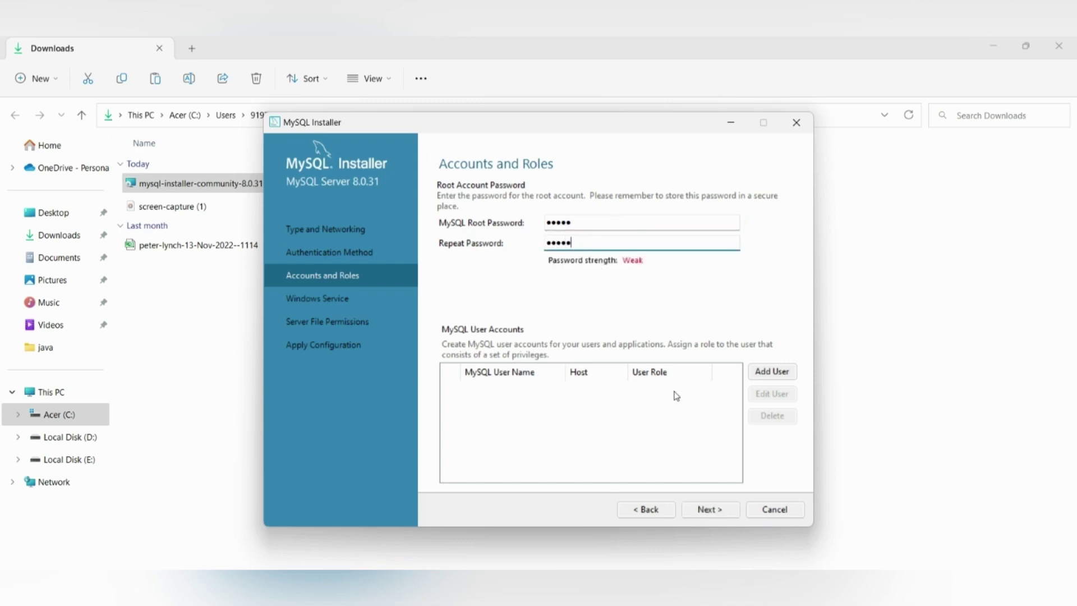
{"action": "left_click", "coordinate": [716, 509]}
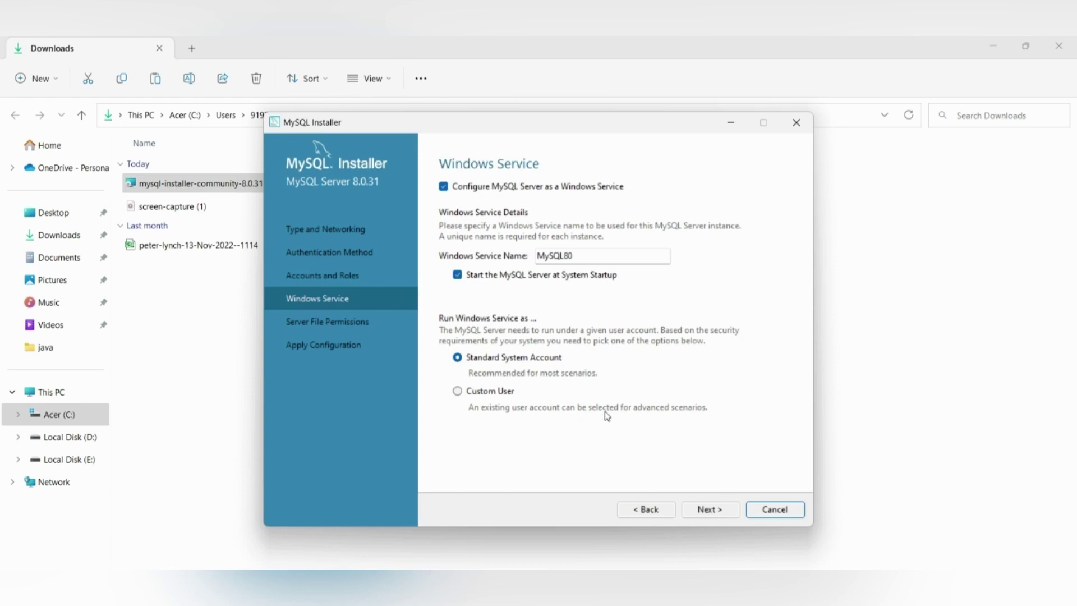
Step: Keep the MySQL80 service and file permission defaults, then apply the server configuration
{"action": "left_click", "coordinate": [703, 510]}
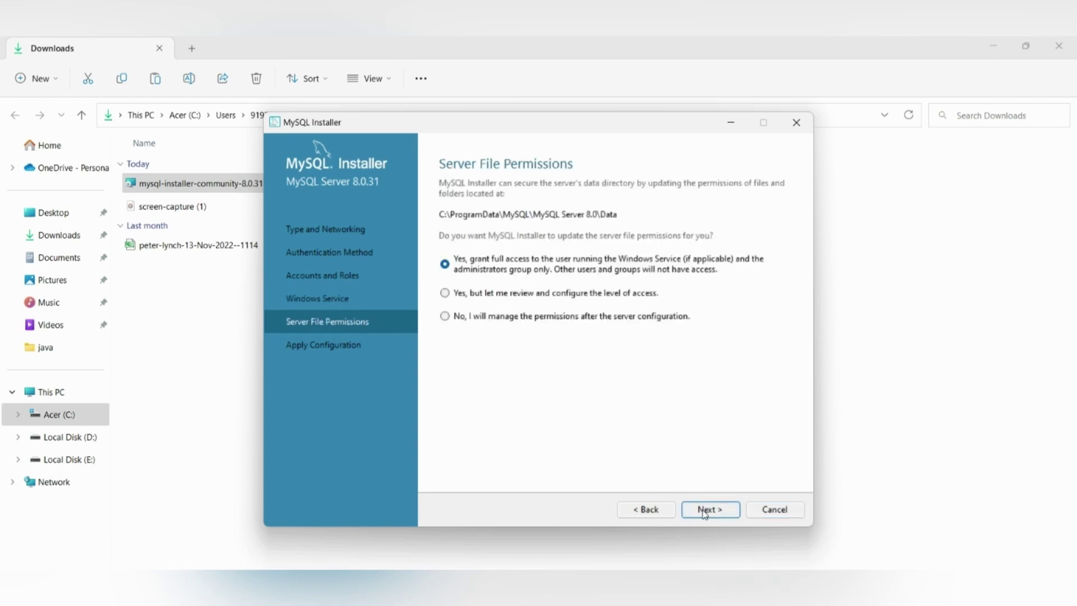
{"action": "left_click", "coordinate": [704, 511]}
{"action": "left_click", "coordinate": [705, 511]}
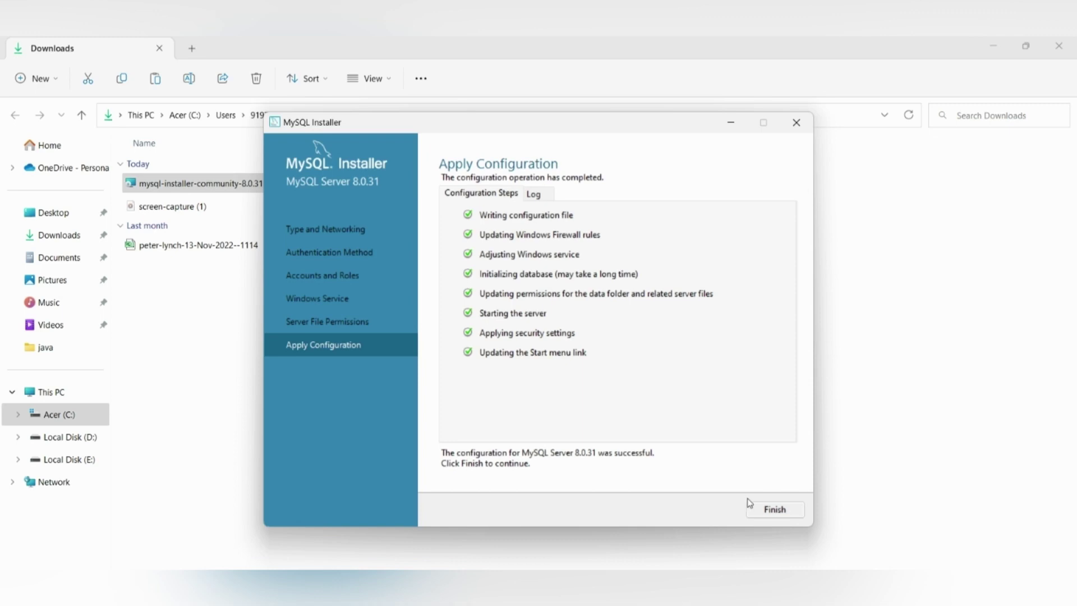
Step: Finish the successful server configuration and advance to Installation Complete
{"action": "left_click", "coordinate": [767, 511]}
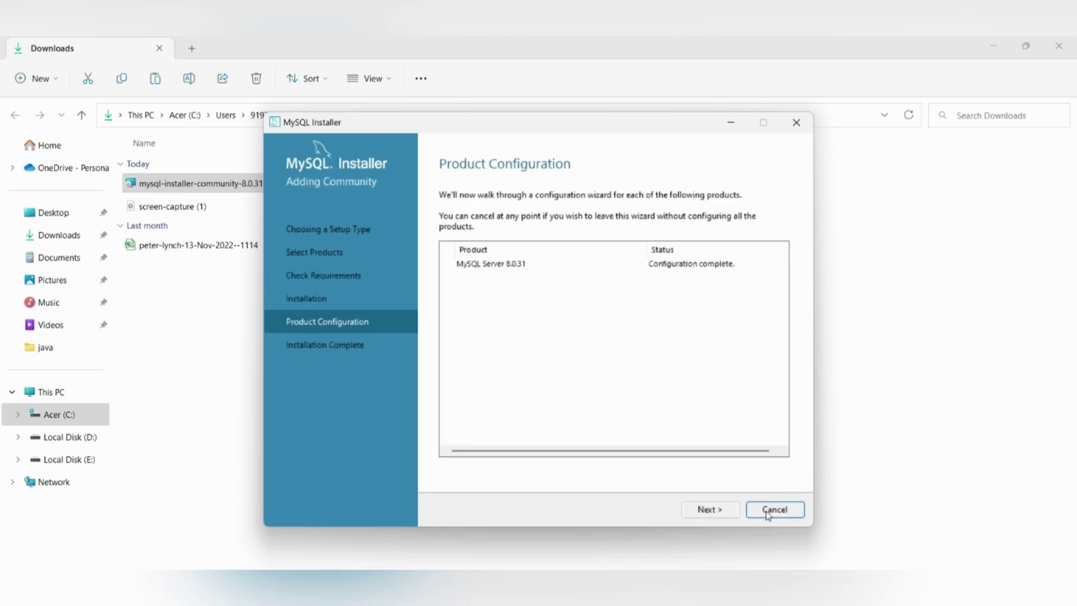
{"action": "left_click", "coordinate": [718, 511]}
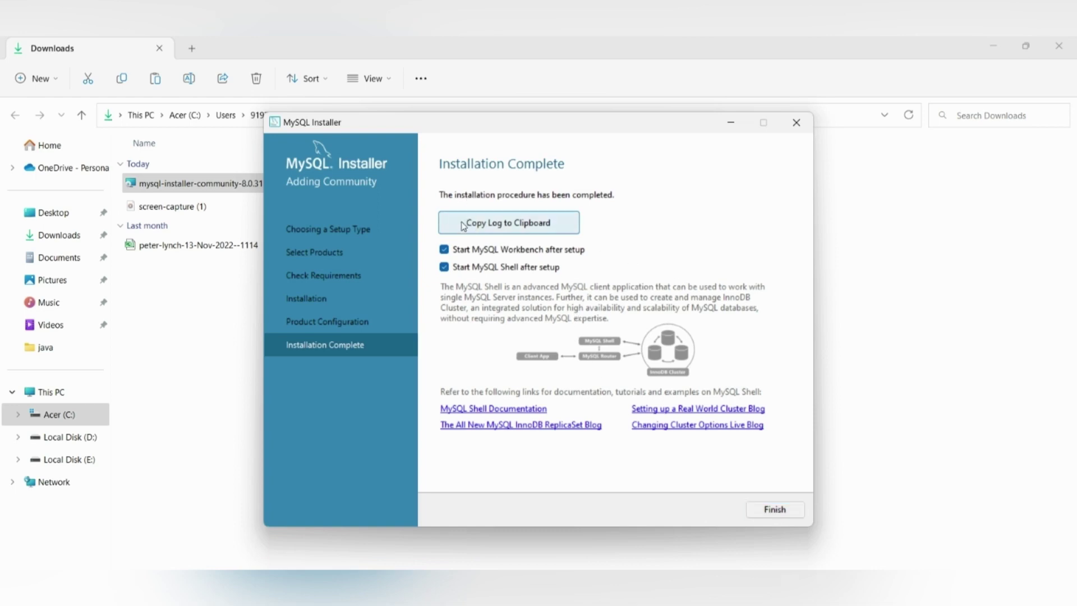
Step: Finish the installer, then close the launched MySQL Workbench and MySQL Shell windows
{"action": "left_click", "coordinate": [443, 250]}
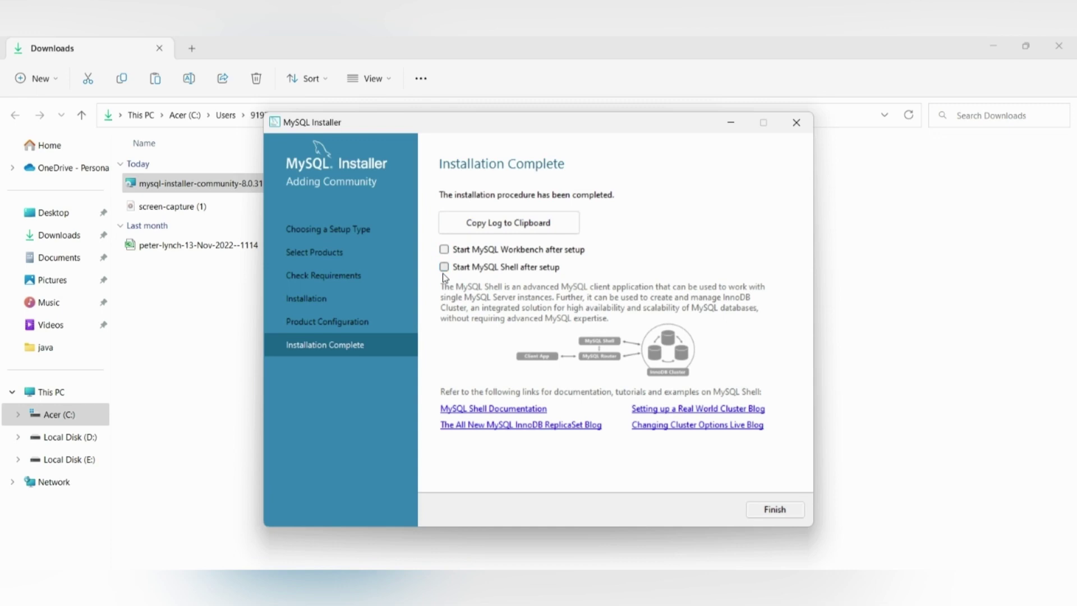
{"action": "left_click", "coordinate": [444, 267]}
{"action": "left_click", "coordinate": [443, 249]}
{"action": "left_click", "coordinate": [774, 510]}
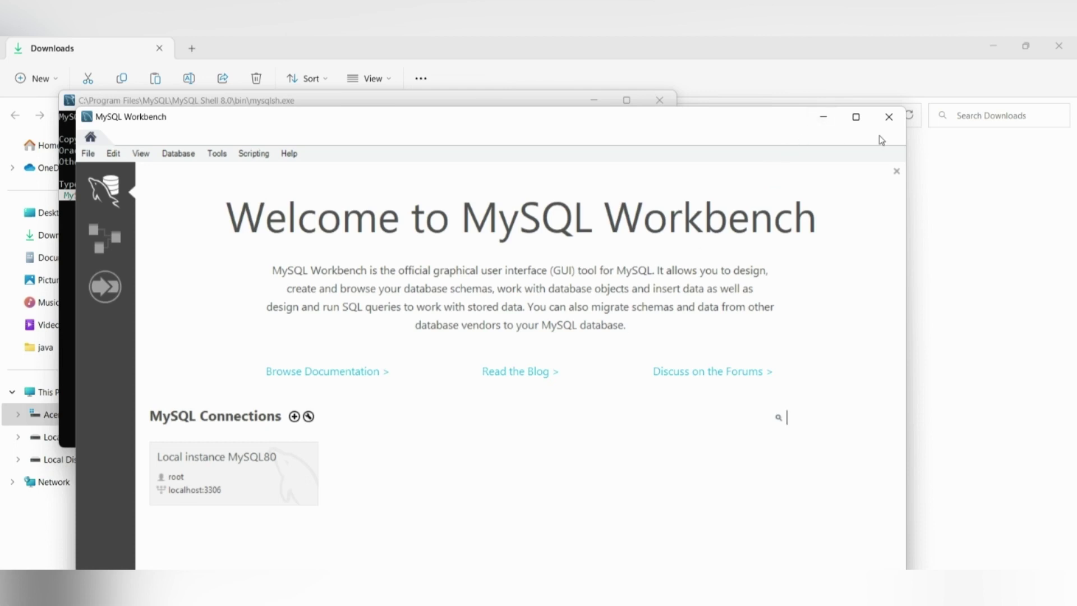
{"action": "left_click", "coordinate": [888, 117]}
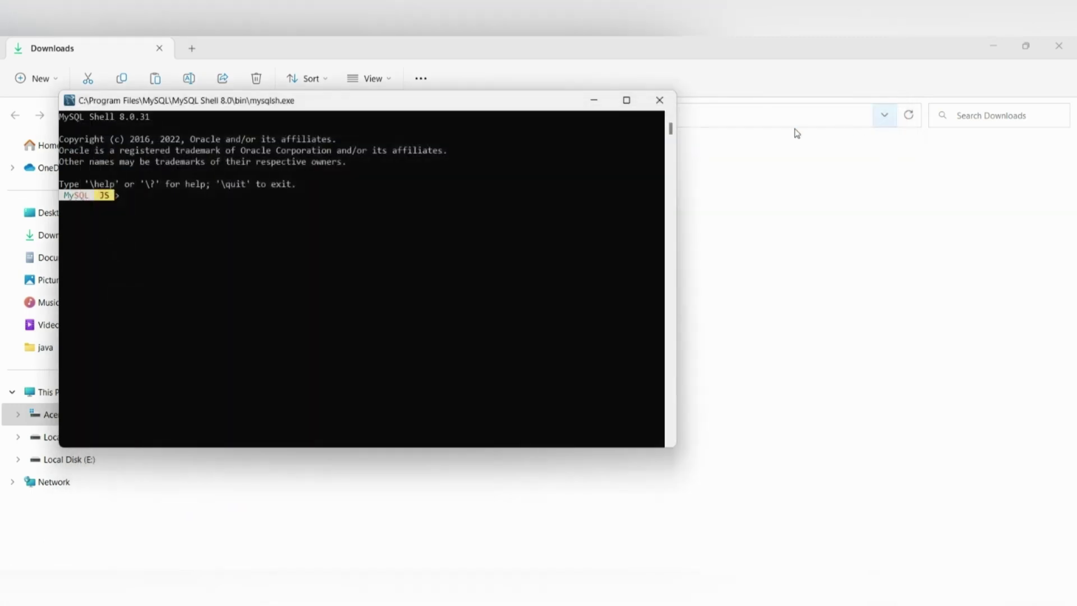
{"action": "left_click", "coordinate": [656, 99]}
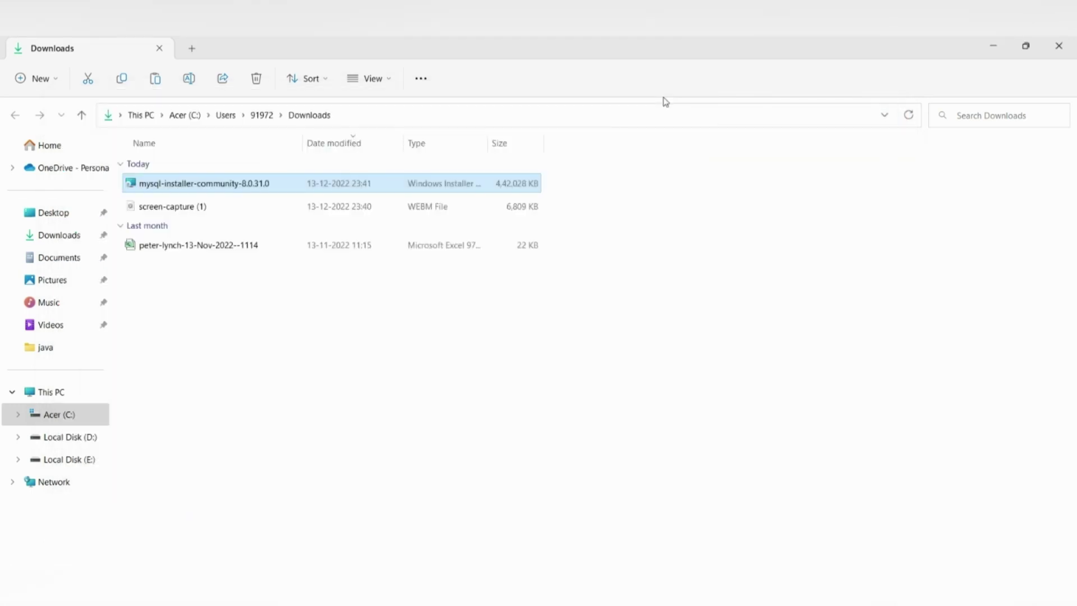
Step: Browse to C:\Program Files\MySQL\MySQL Server 8.0\bin and copy its full path
{"action": "left_click", "coordinate": [83, 423]}
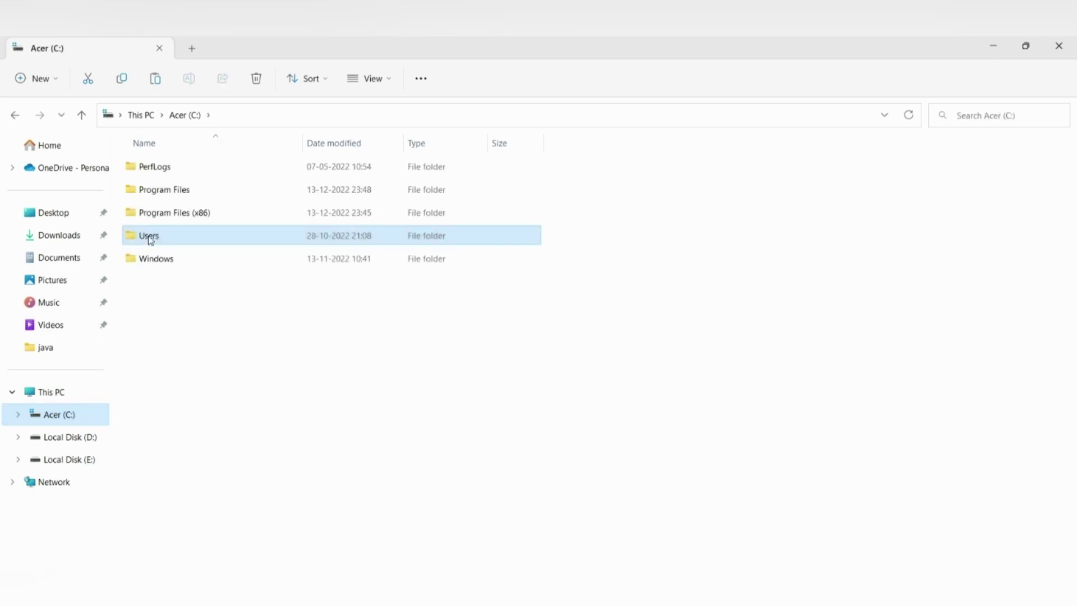
{"action": "double_click", "coordinate": [183, 194]}
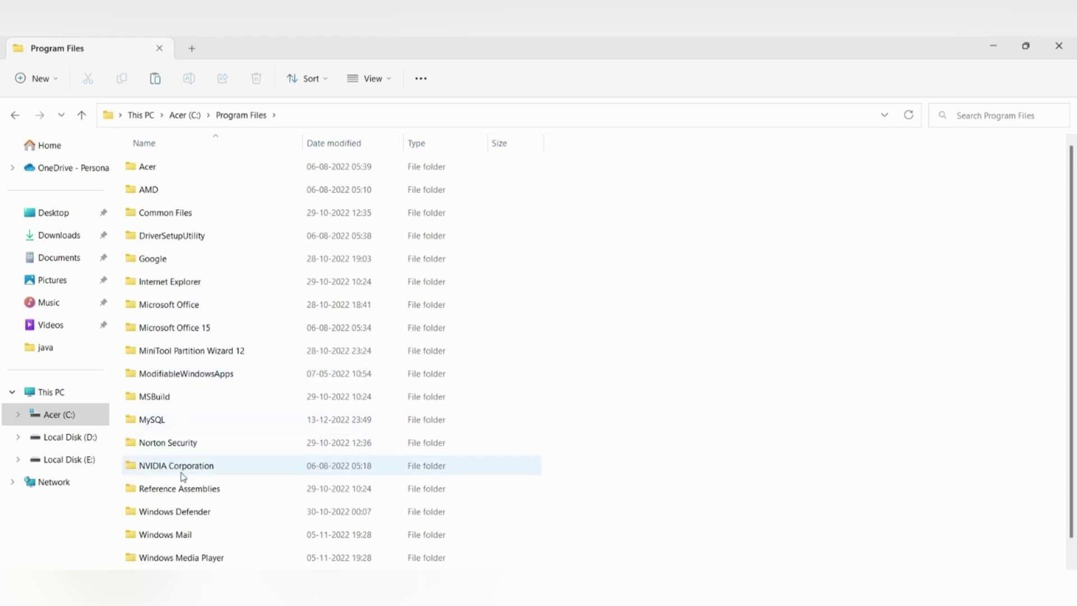
{"action": "double_click", "coordinate": [185, 419]}
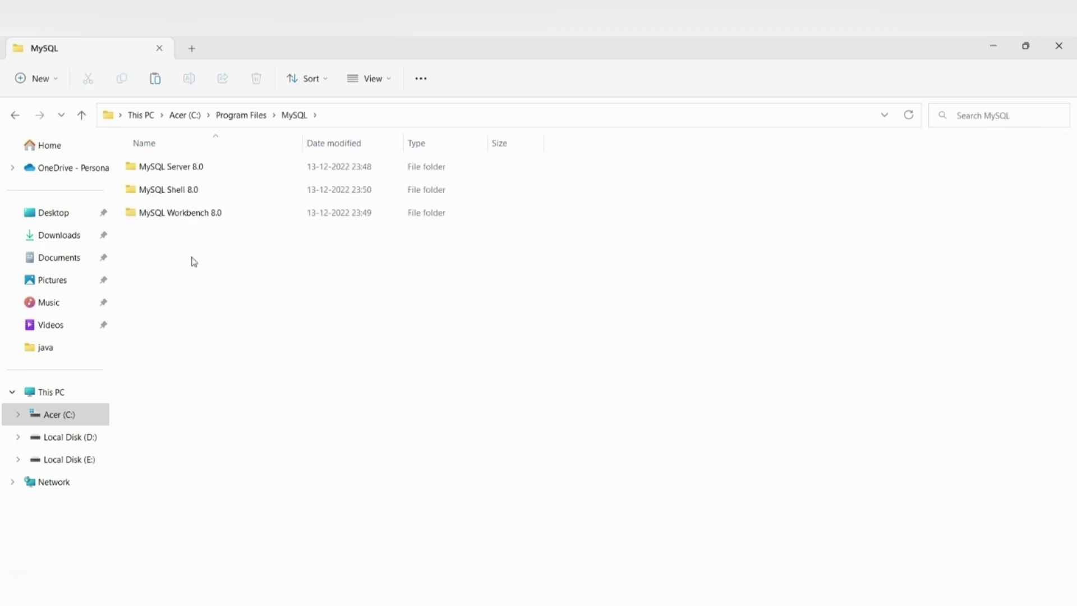
{"action": "double_click", "coordinate": [178, 172]}
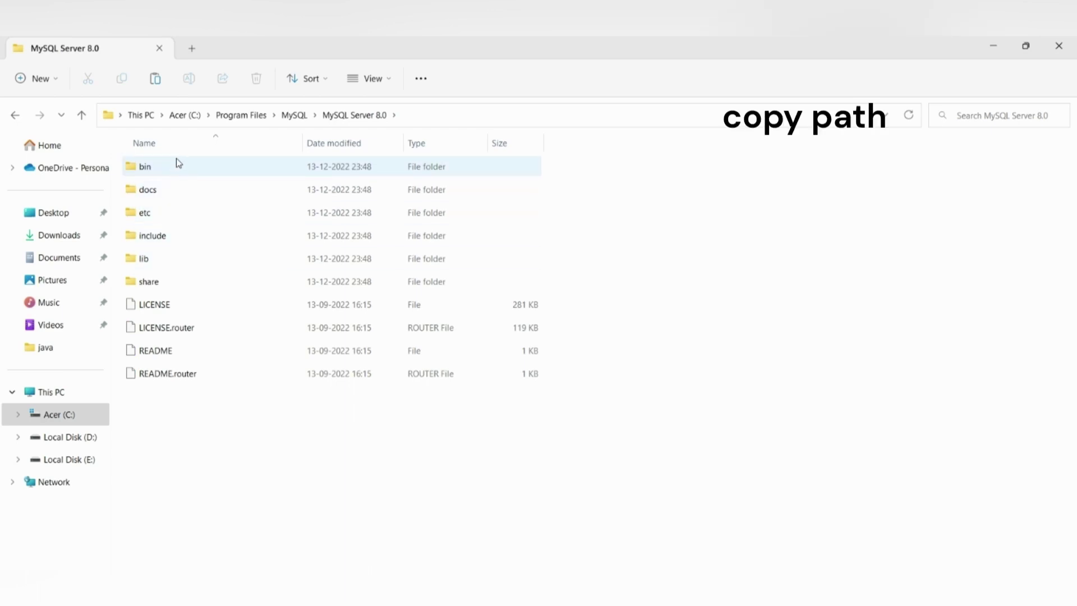
{"action": "double_click", "coordinate": [178, 163]}
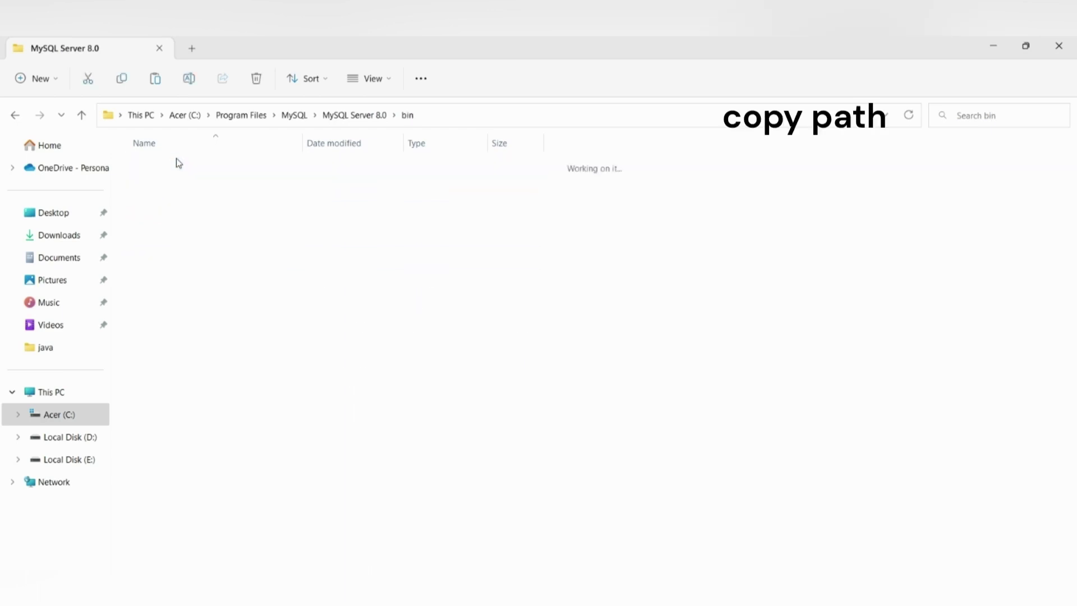
{"action": "left_click", "coordinate": [442, 115]}
{"action": "key", "text": "ctrl+c"}
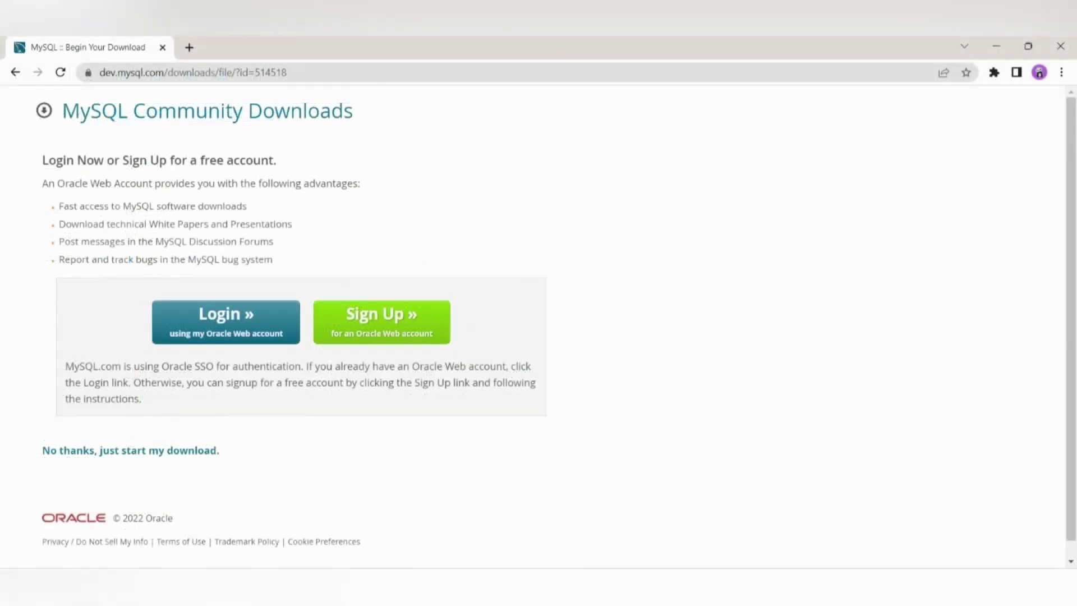
{"action": "key", "text": "super"}
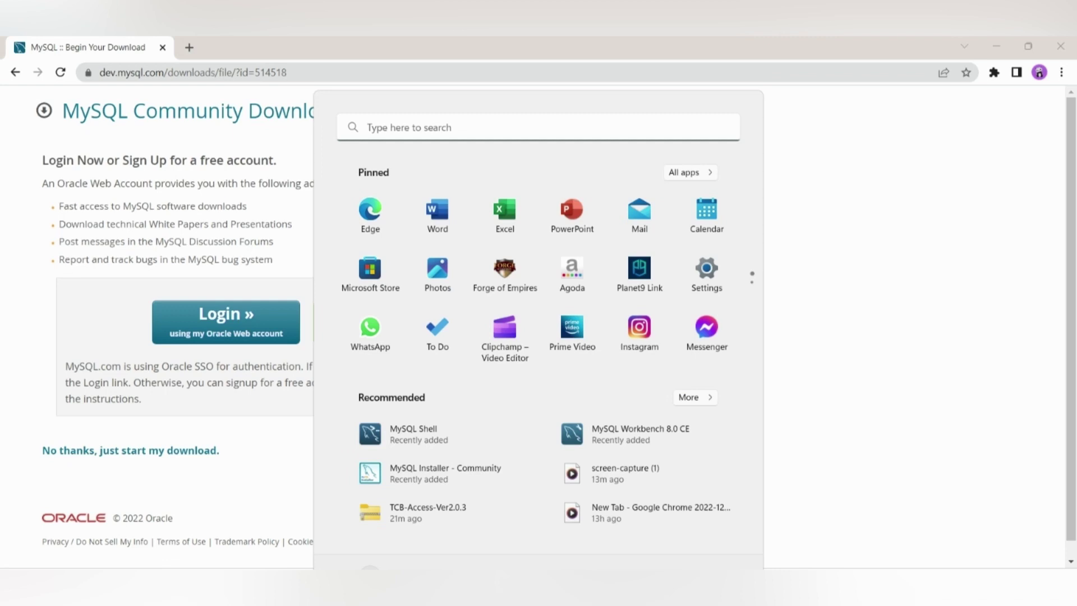
Step: Search 'enviro' and open the system Path variable from Environment Variables for editing
{"action": "left_click", "coordinate": [512, 122]}
{"action": "type", "text": "enviro"}
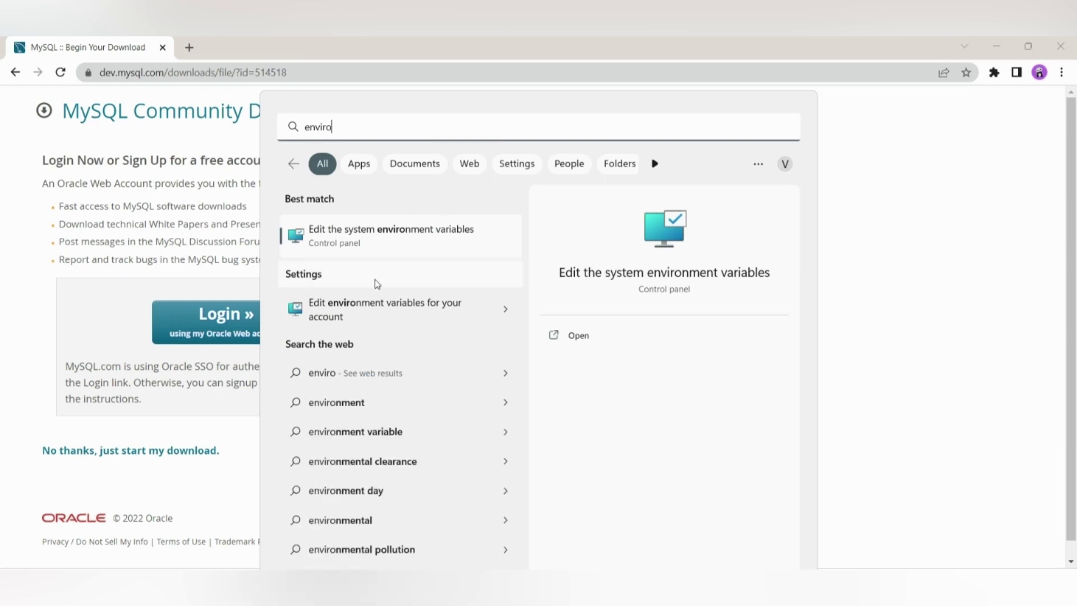
{"action": "left_click", "coordinate": [361, 249]}
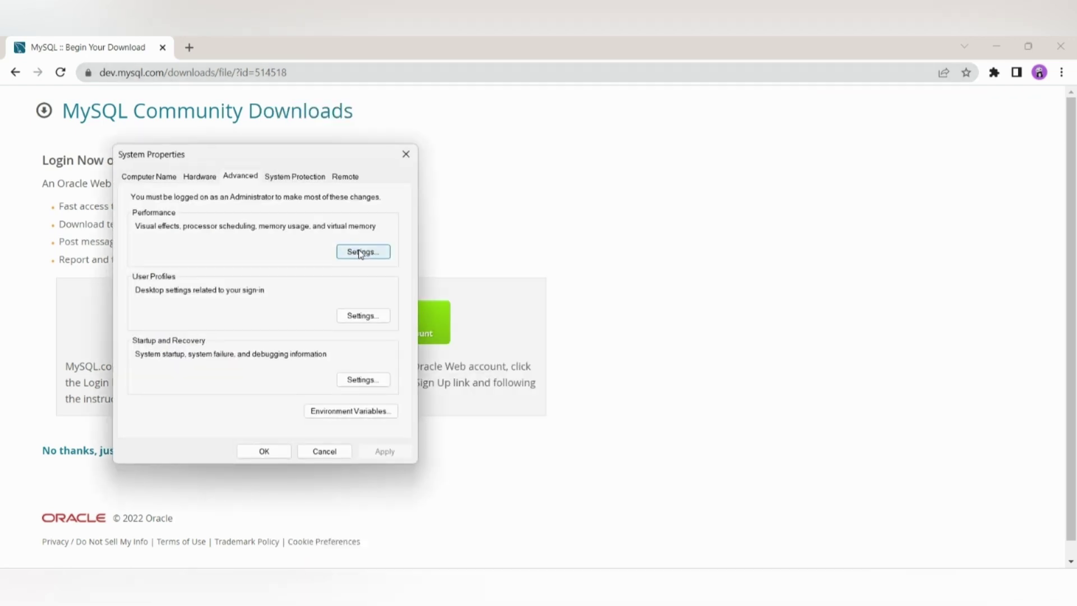
{"action": "left_click", "coordinate": [373, 413]}
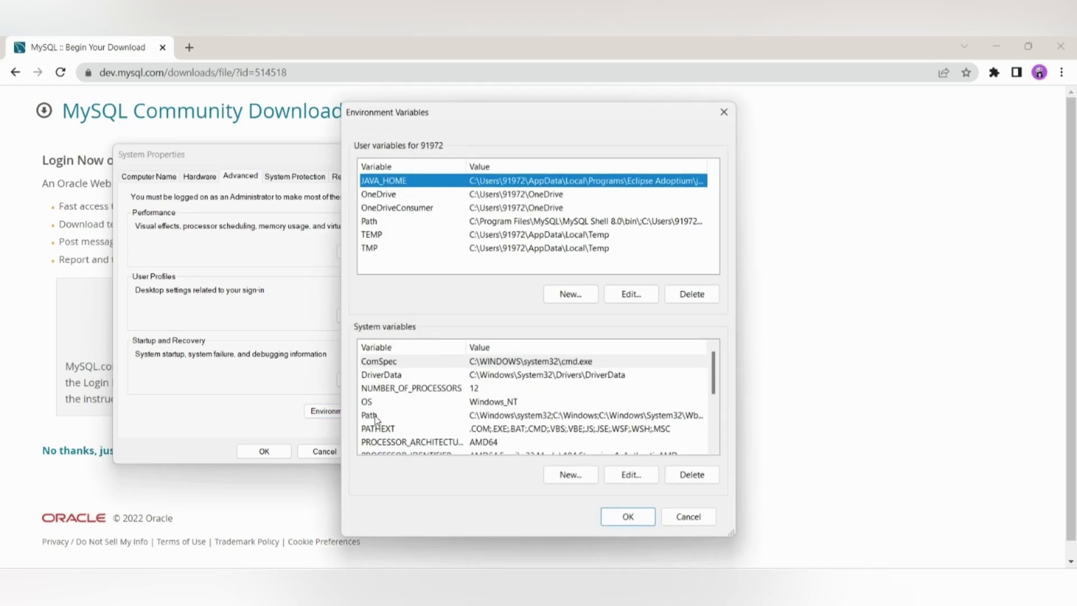
{"action": "double_click", "coordinate": [535, 421]}
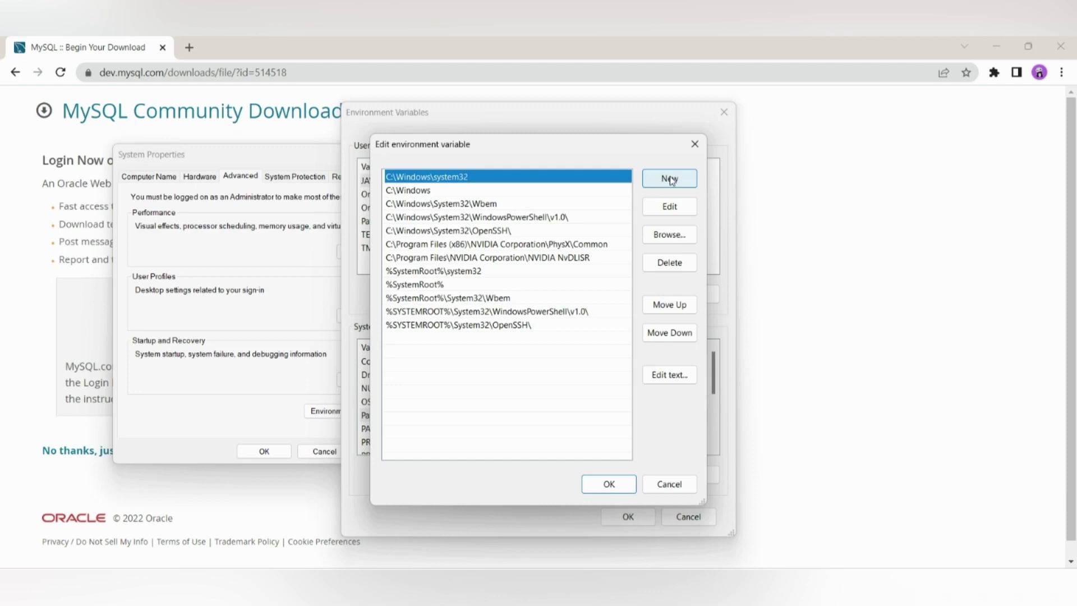
Step: Add a Path entry C:\Program Files\MySQL\MySQL Server 8.0\bin, save it, and close System Properties
{"action": "left_click", "coordinate": [671, 178]}
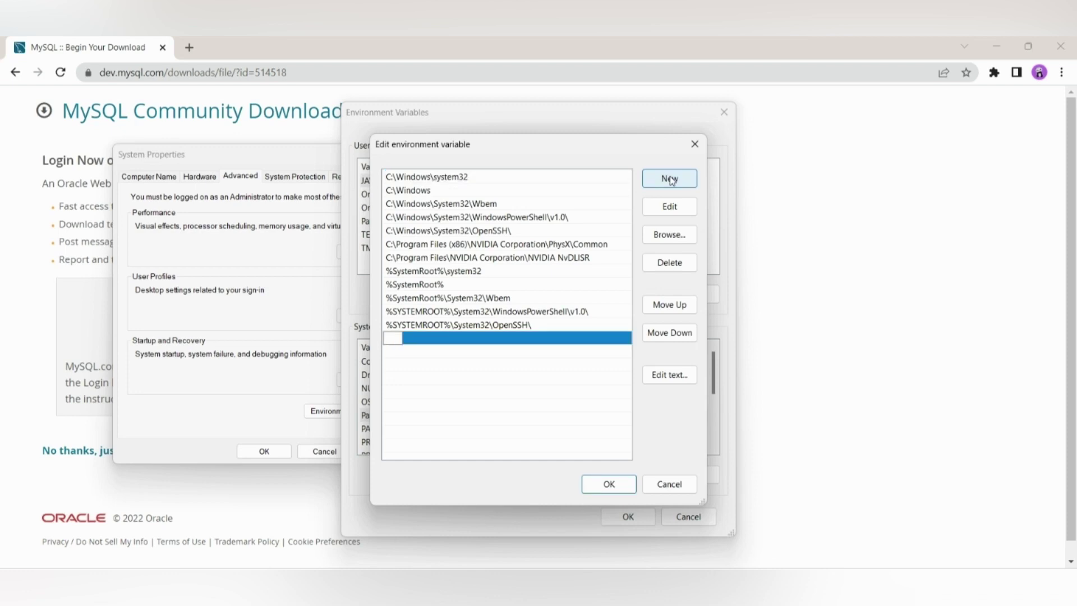
{"action": "key", "text": "ctrl+v"}
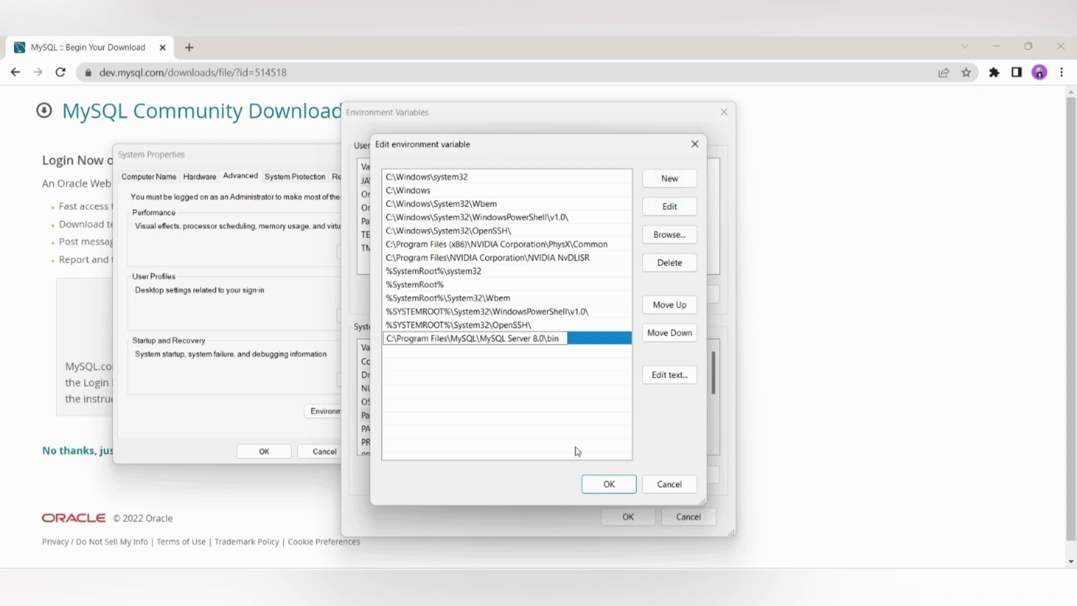
{"action": "left_click", "coordinate": [578, 451]}
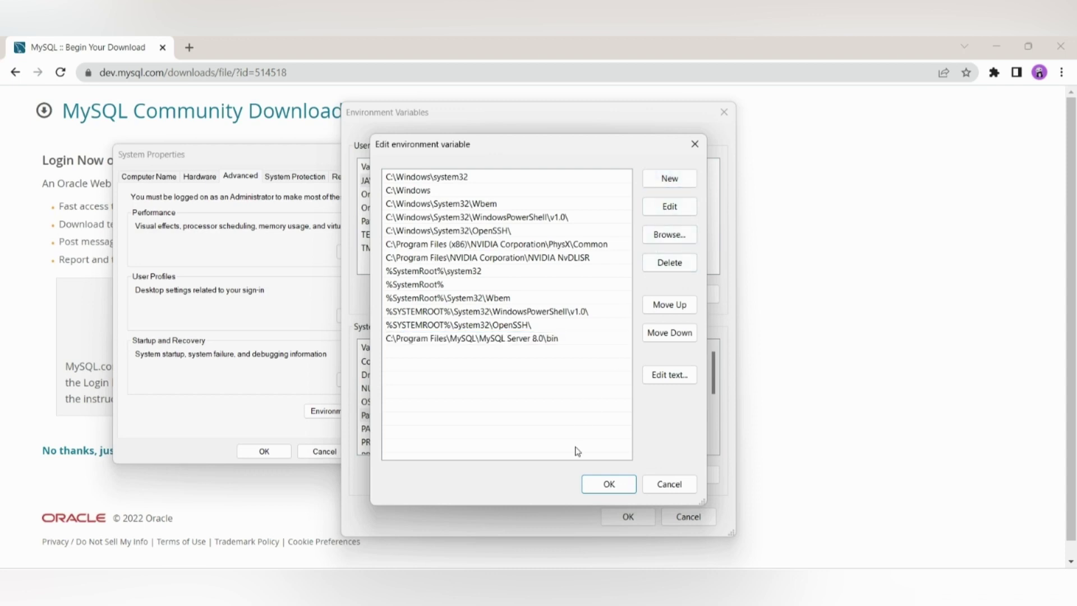
{"action": "left_click", "coordinate": [605, 489]}
{"action": "left_click", "coordinate": [617, 514]}
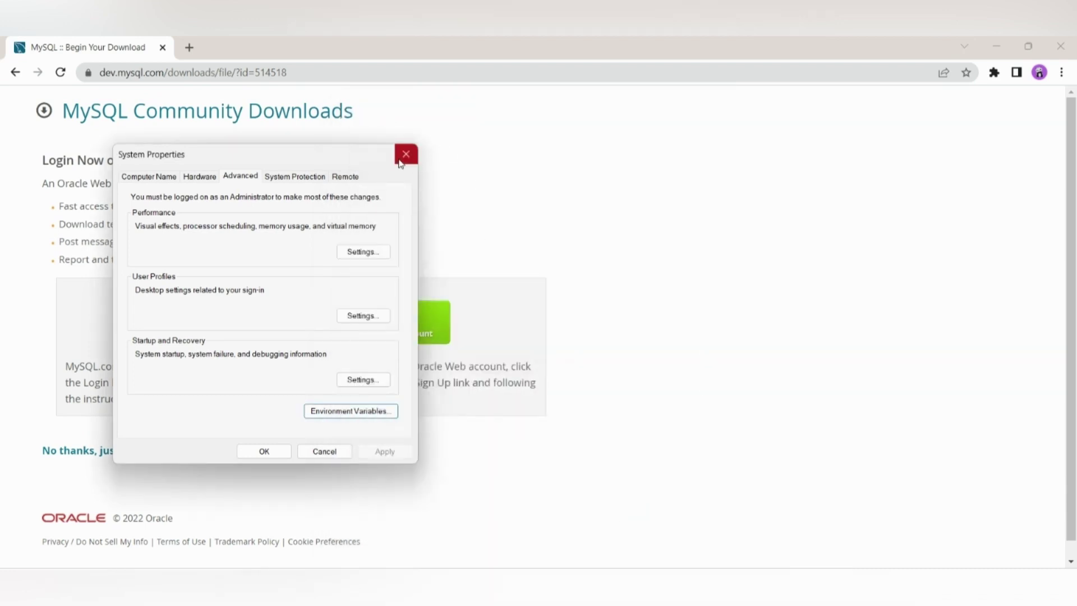
{"action": "left_click", "coordinate": [402, 160]}
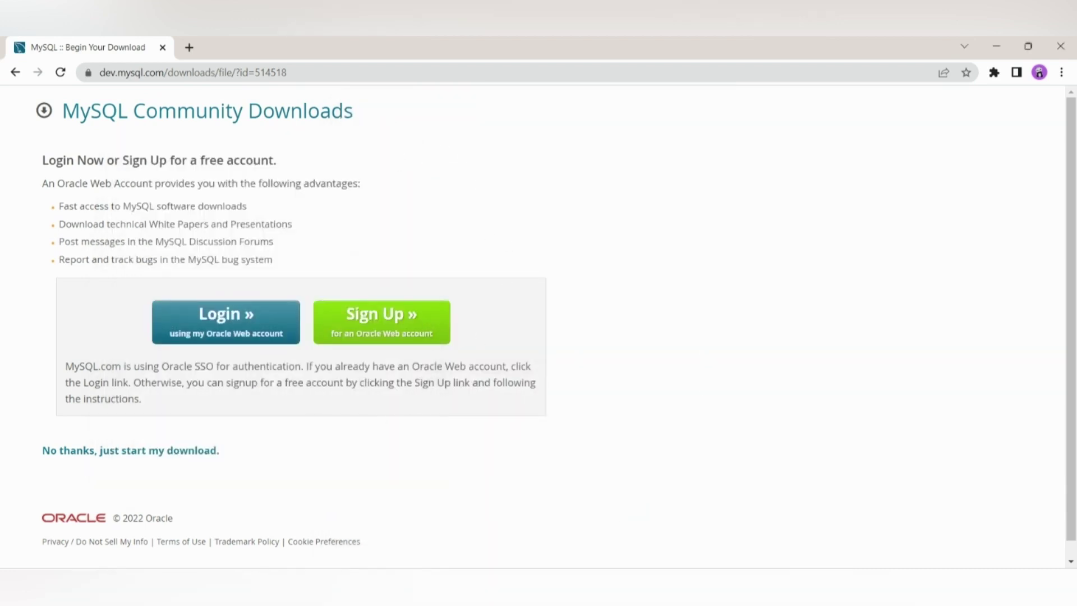
{"action": "key", "text": "super"}
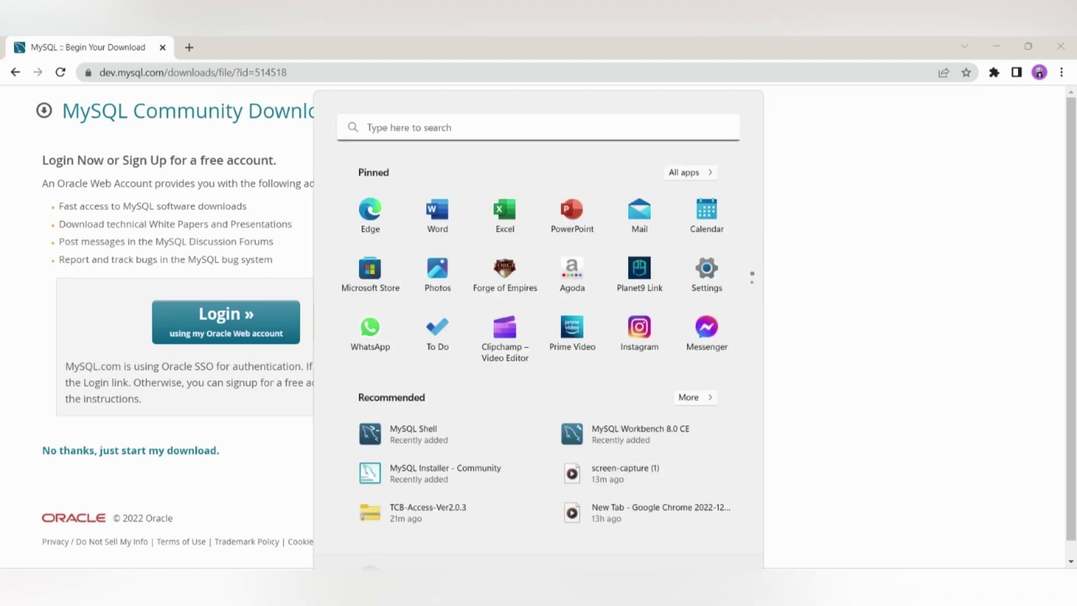
Step: Open Command Prompt via 'cmd', run mysql --version, and copy the 8.0.31 Win64 output line
{"action": "type", "text": "cmd"}
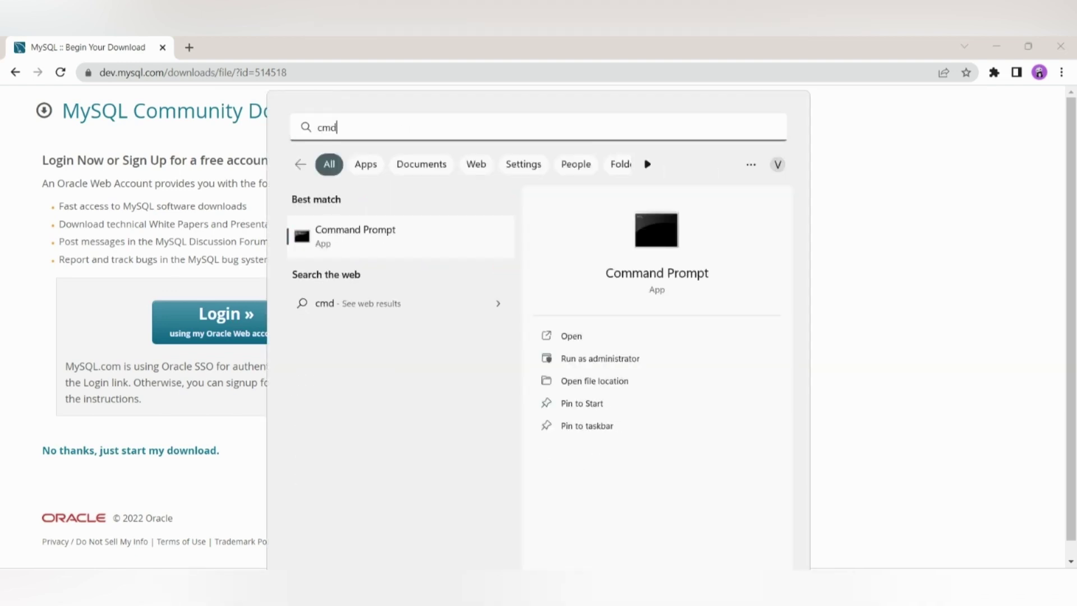
{"action": "key", "text": "Return"}
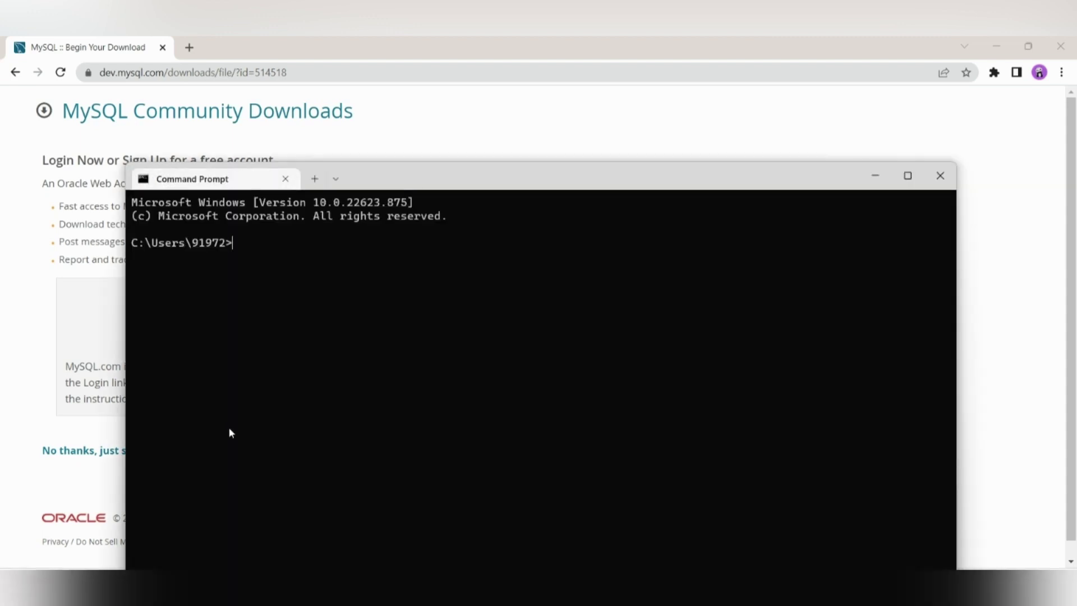
{"action": "type", "text": "mysql --version"}
{"action": "key", "text": "Return"}
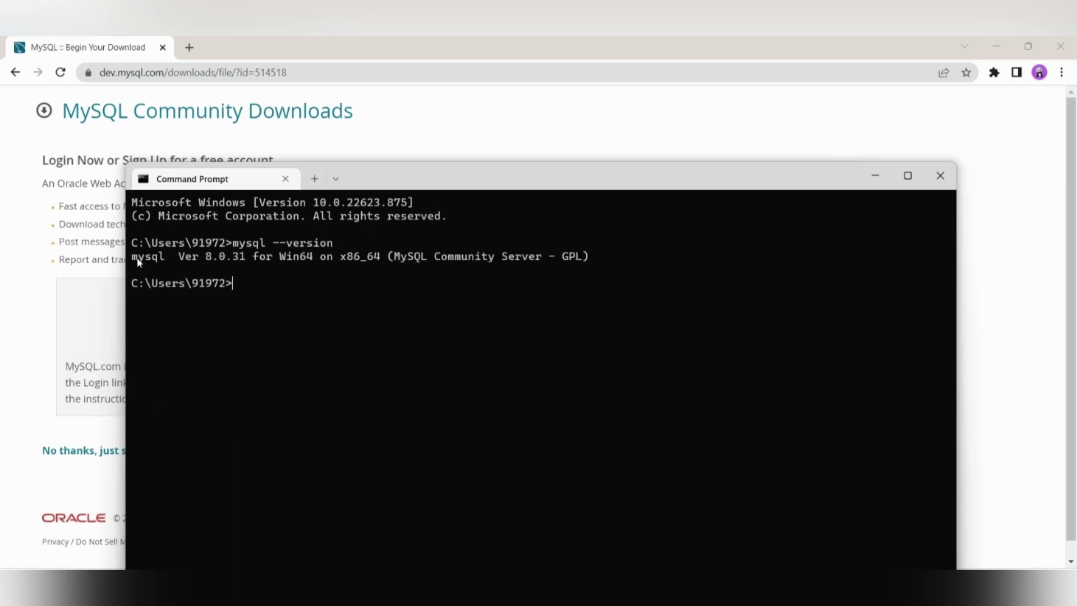
{"action": "left_click_drag", "start_coordinate": [137, 261], "coordinate": [611, 259]}
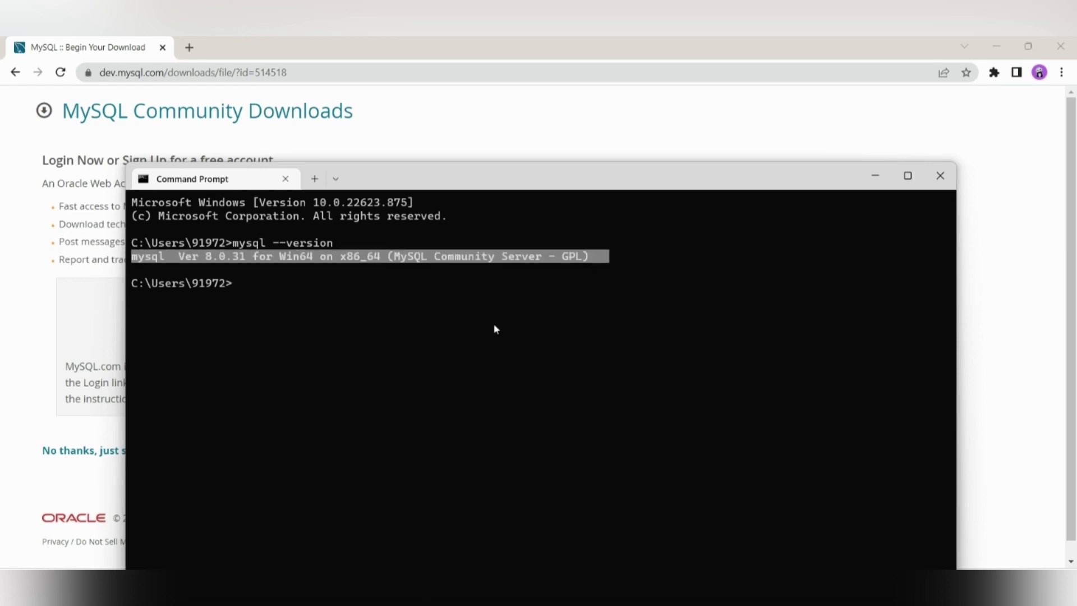
{"action": "key", "text": "ctrl+c"}
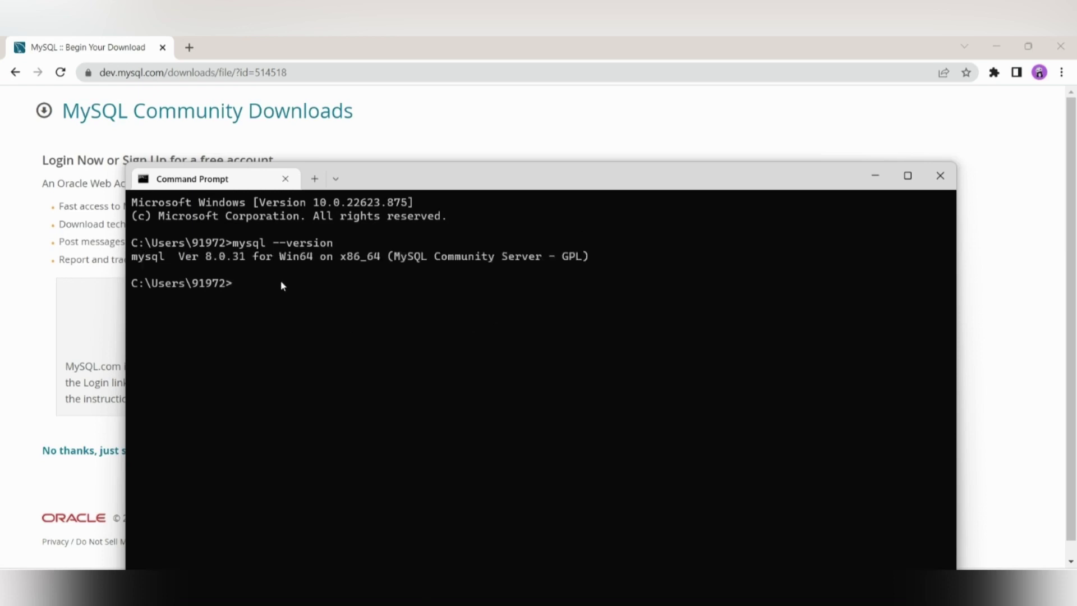
Step: Log in with mysql -u root -p and the root password, reaching the mysql> prompt
{"action": "type", "text": "mysql -u root -p"}
{"action": "key", "text": "Return"}
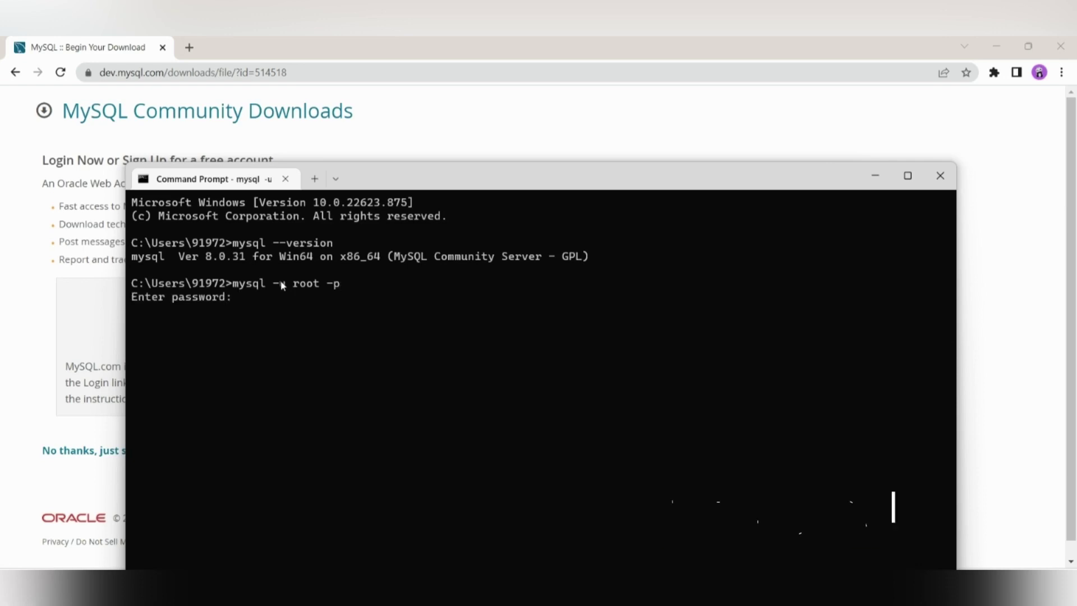
{"action": "type", "text": "*****"}
{"action": "key", "text": "Return"}
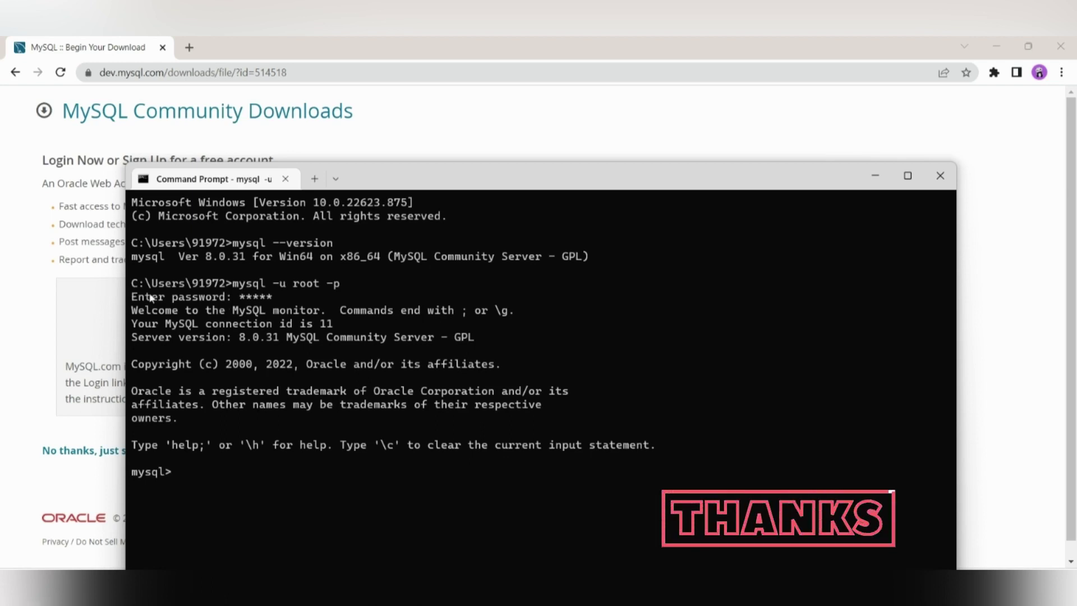
{"action": "left_click_drag", "start_coordinate": [141, 308], "coordinate": [367, 418]}
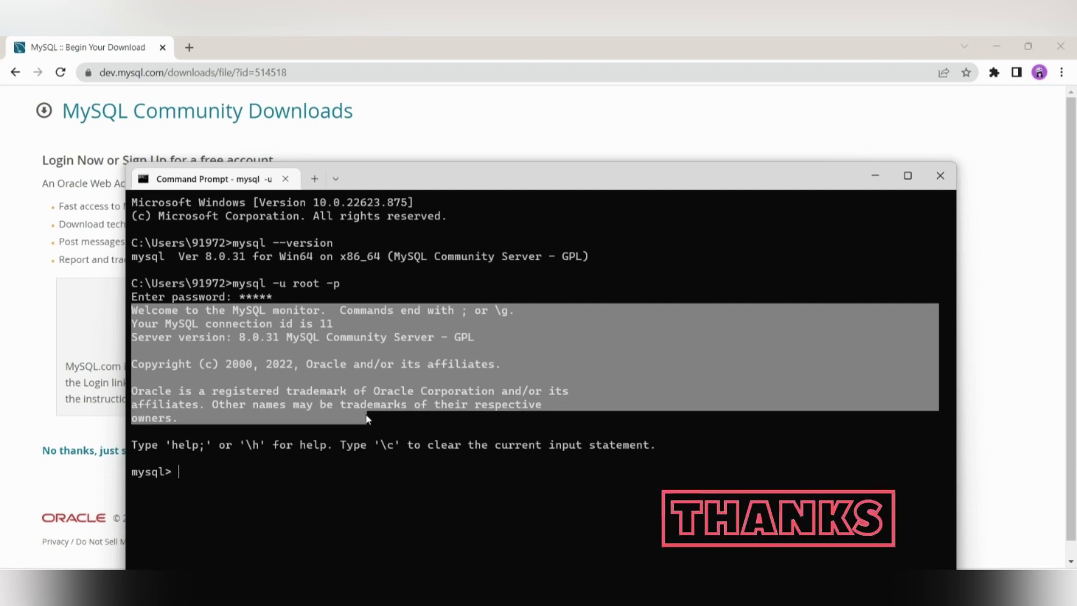
{"action": "left_click", "coordinate": [191, 463]}
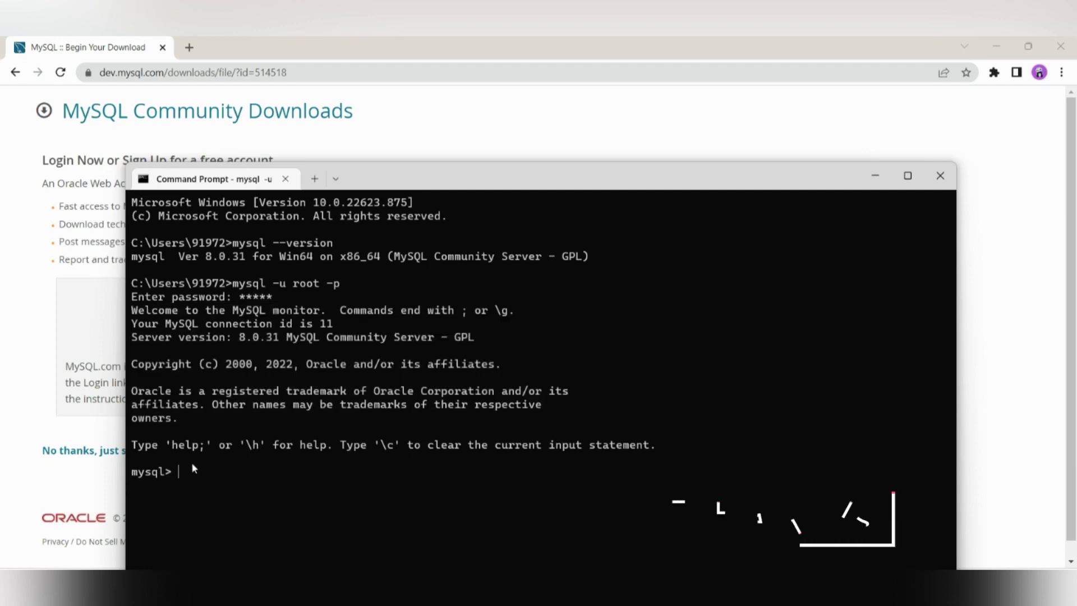